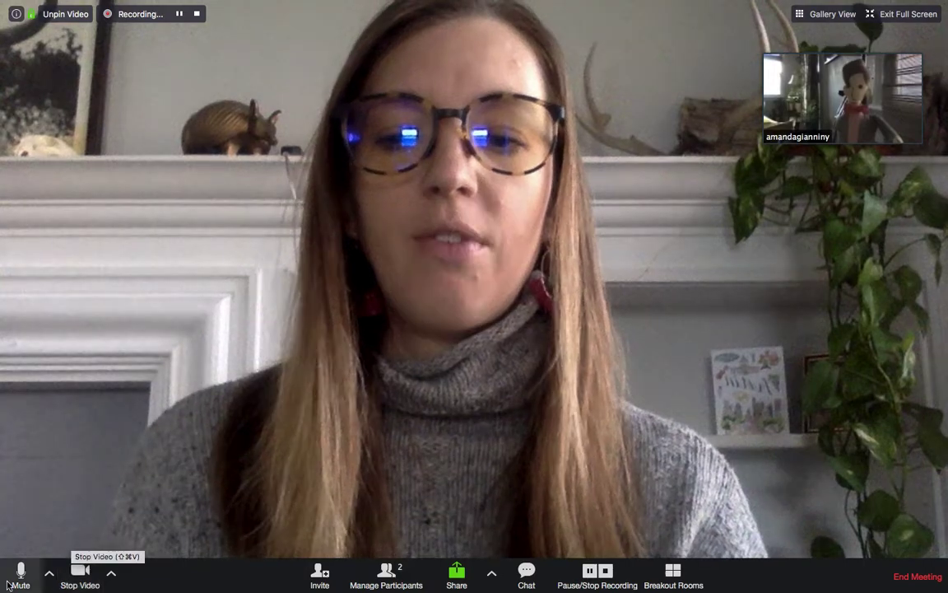
Step: View the microphone and speaker options, and open the participants list placed clear of the host's face
left_click(50, 574)
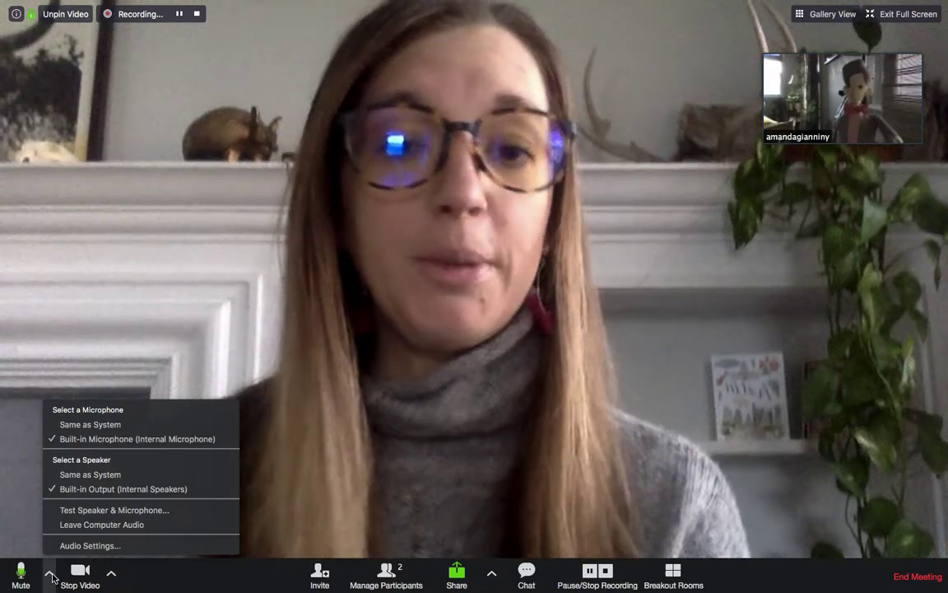
left_click(378, 582)
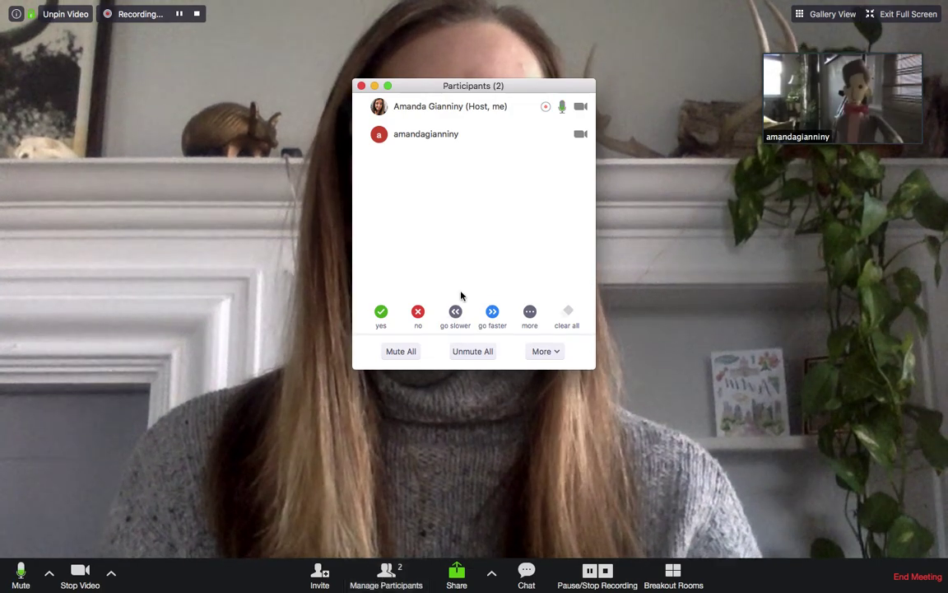
left_click_drag(426, 90, 164, 121)
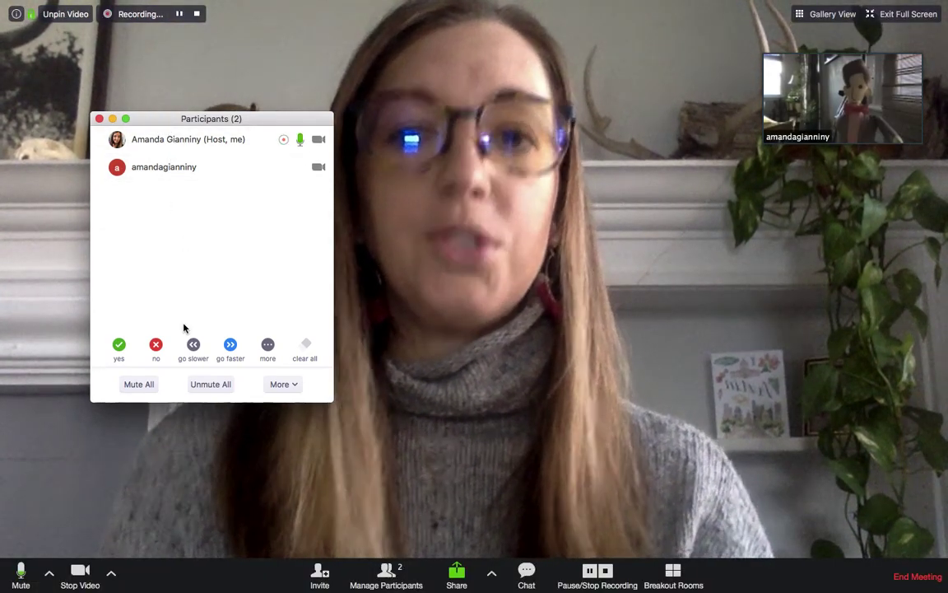
Step: Examine the host's management options for the other participant in the participants list
mouse_move(197, 170)
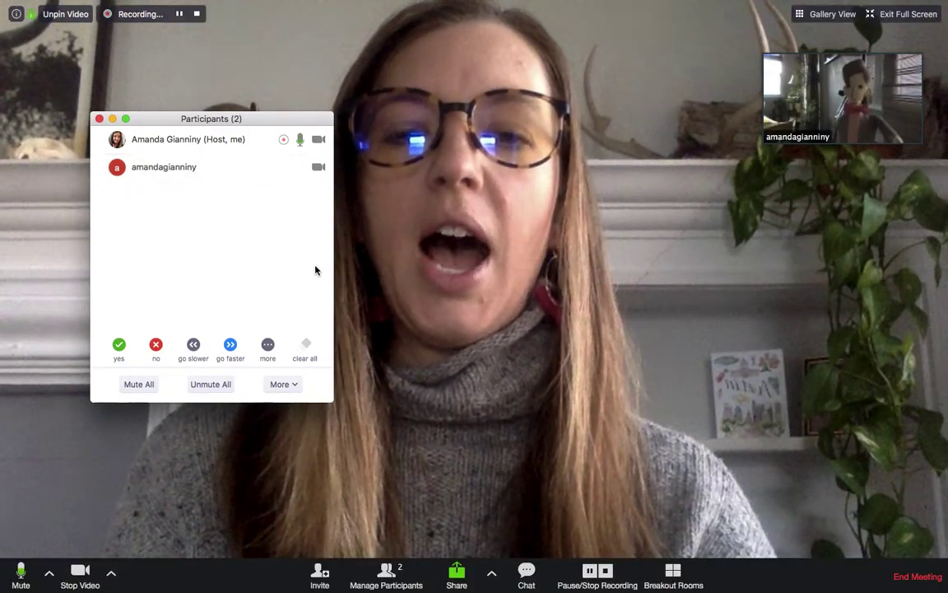
mouse_move(309, 171)
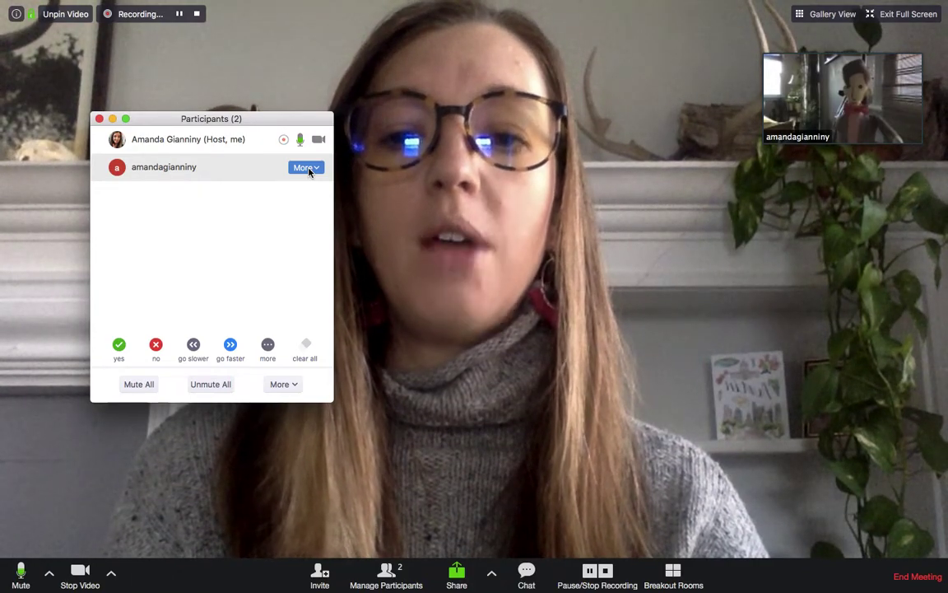
left_click(310, 170)
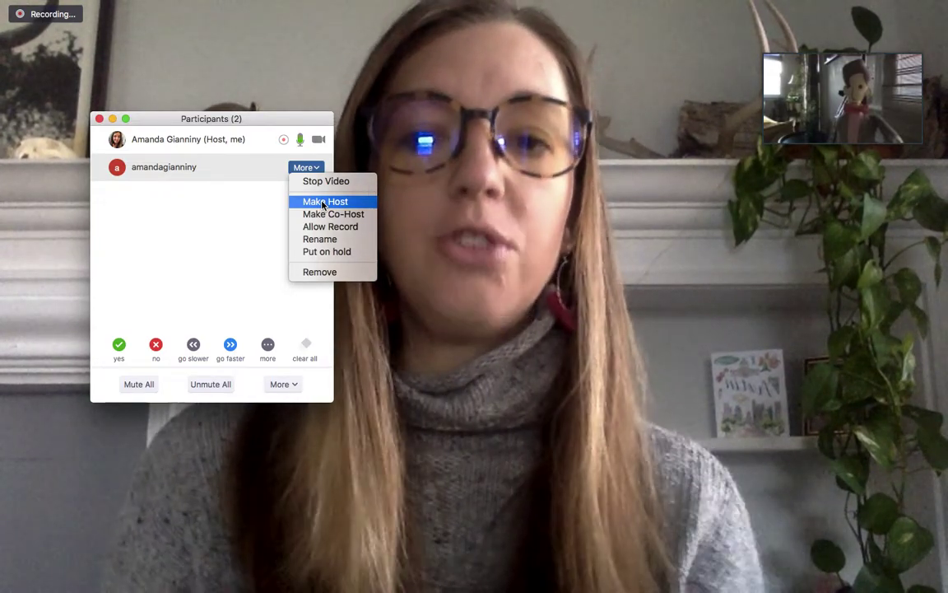
left_click(235, 230)
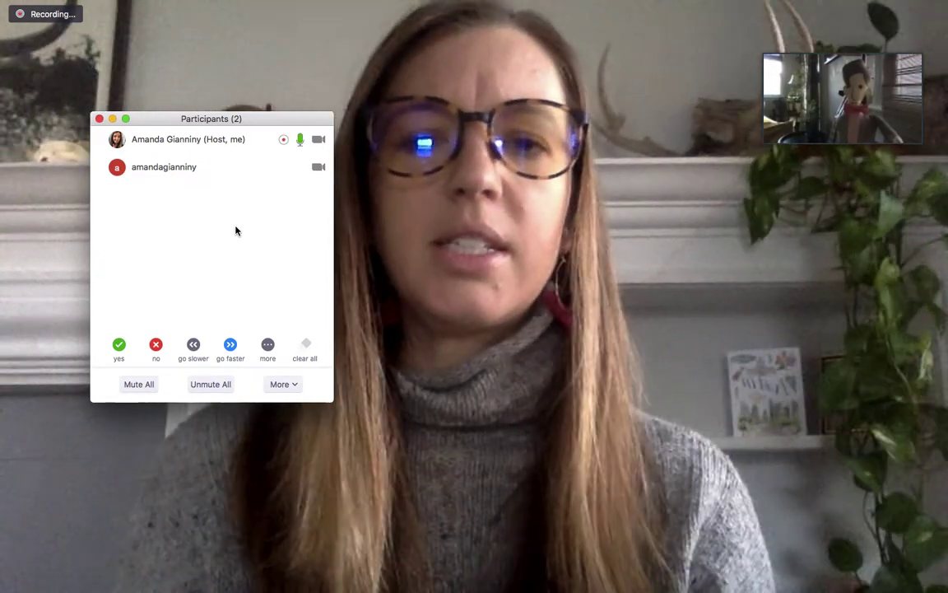
mouse_move(302, 166)
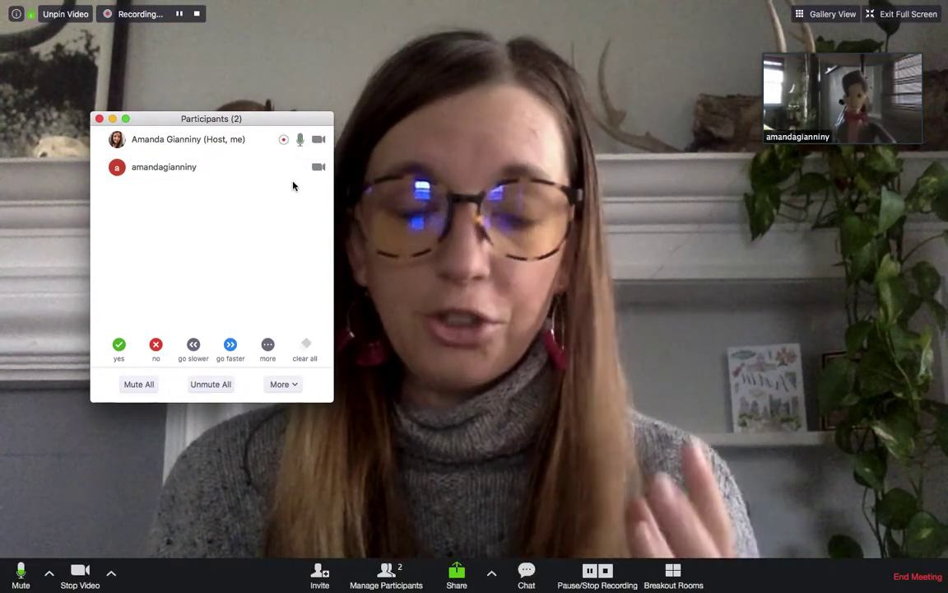
Step: Open the group chat to check its available recipients, and close it without sending a message
left_click(526, 569)
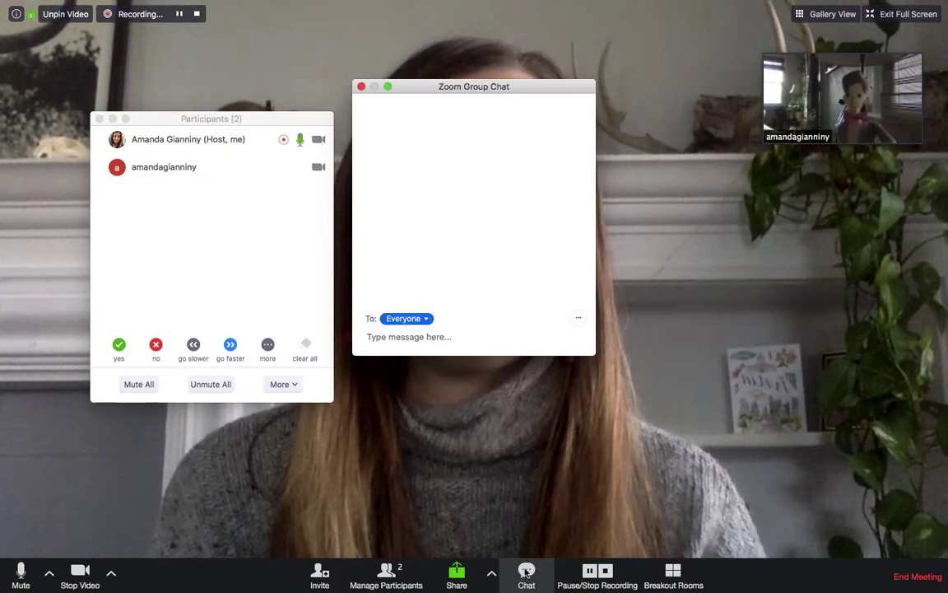
left_click(426, 319)
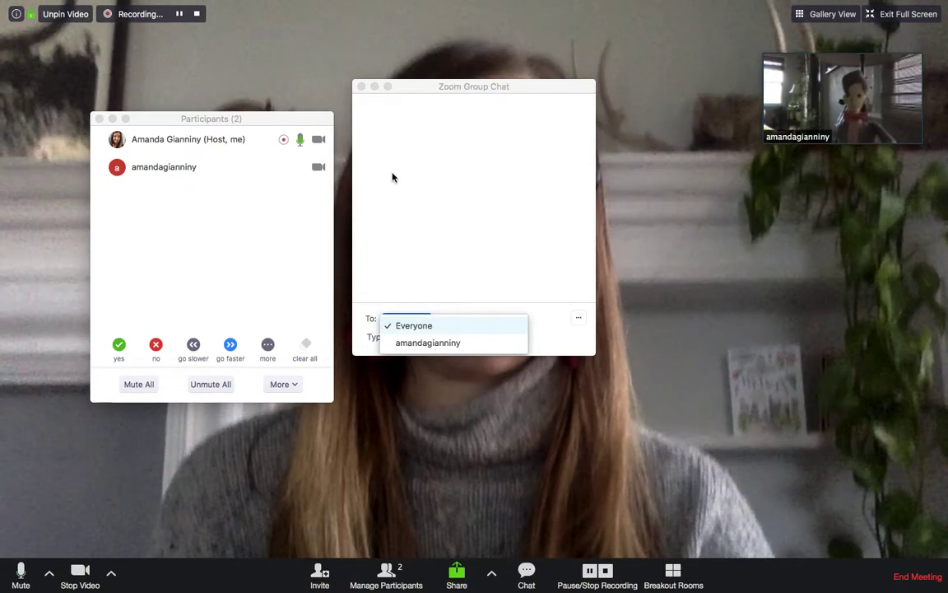
left_click(361, 88)
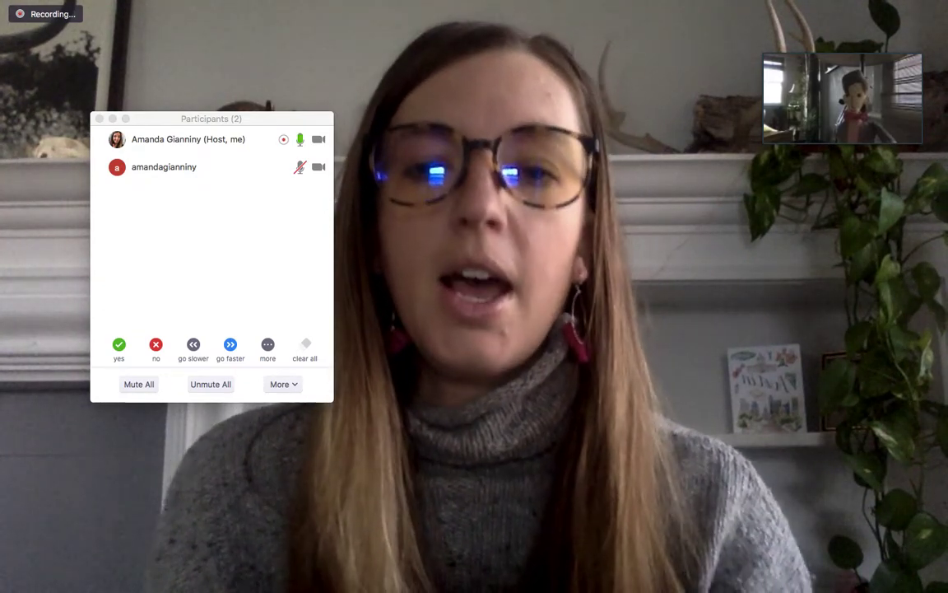
Step: Stop the muted participant's video and ask them to start it again
mouse_move(375, 130)
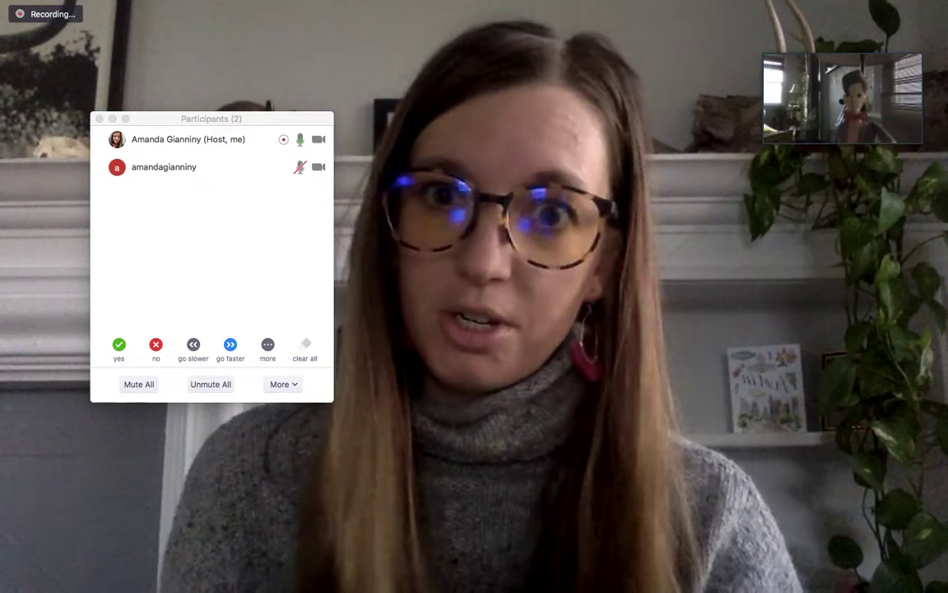
mouse_move(298, 164)
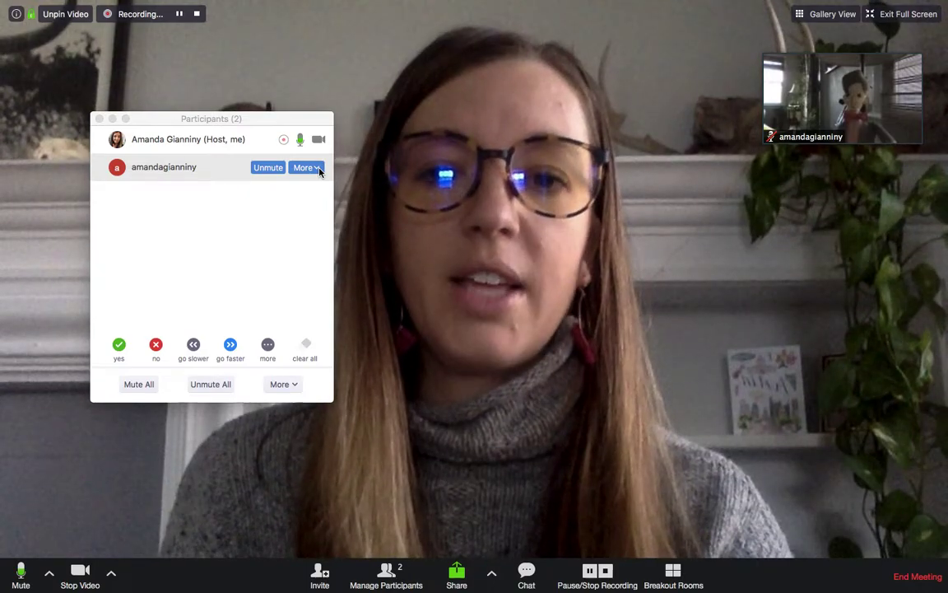
left_click(320, 168)
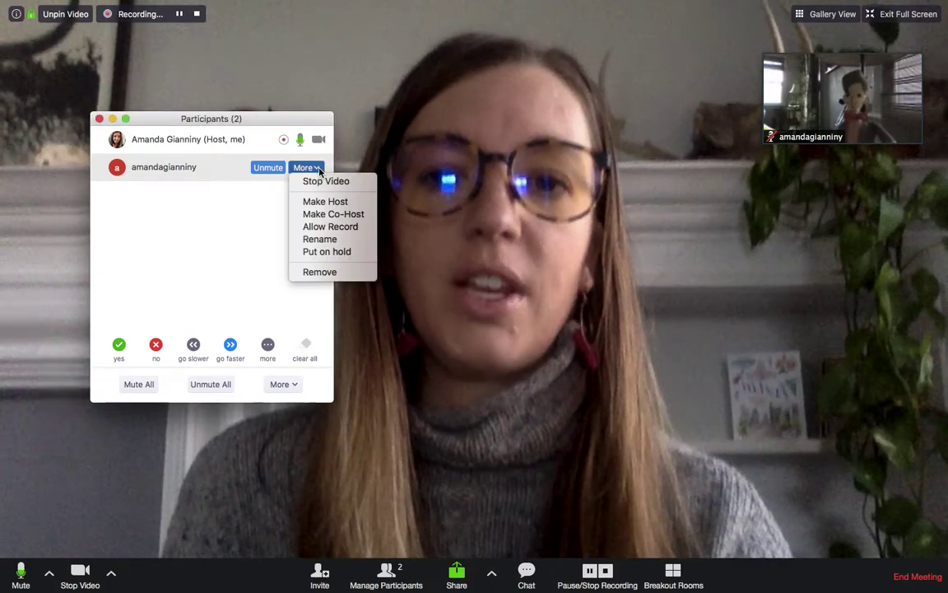
left_click(321, 183)
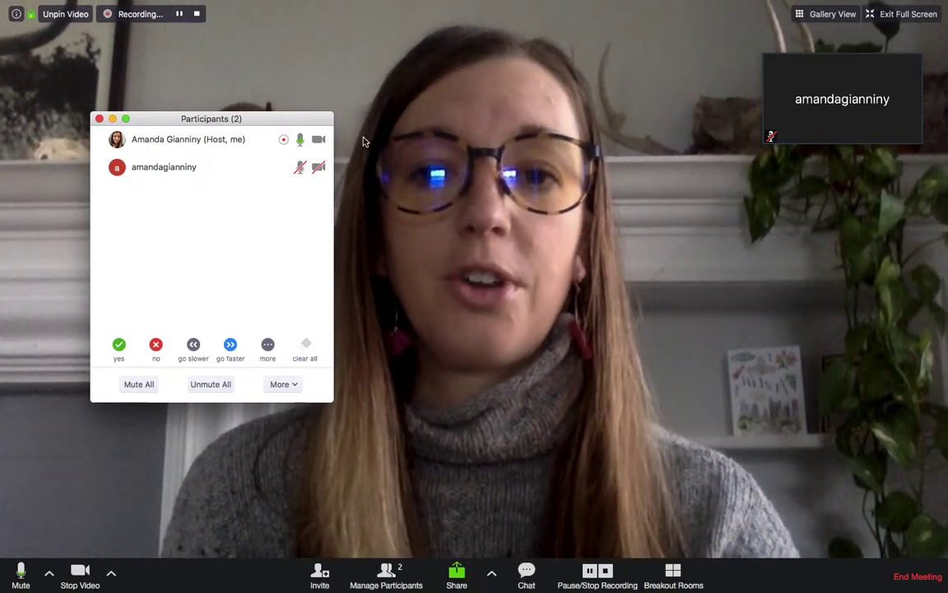
left_click(319, 167)
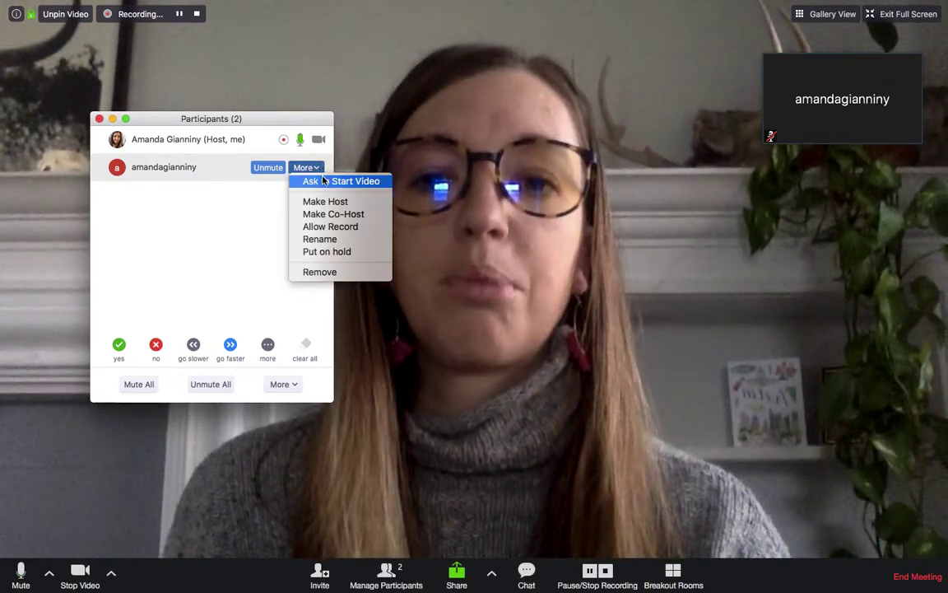
left_click(325, 183)
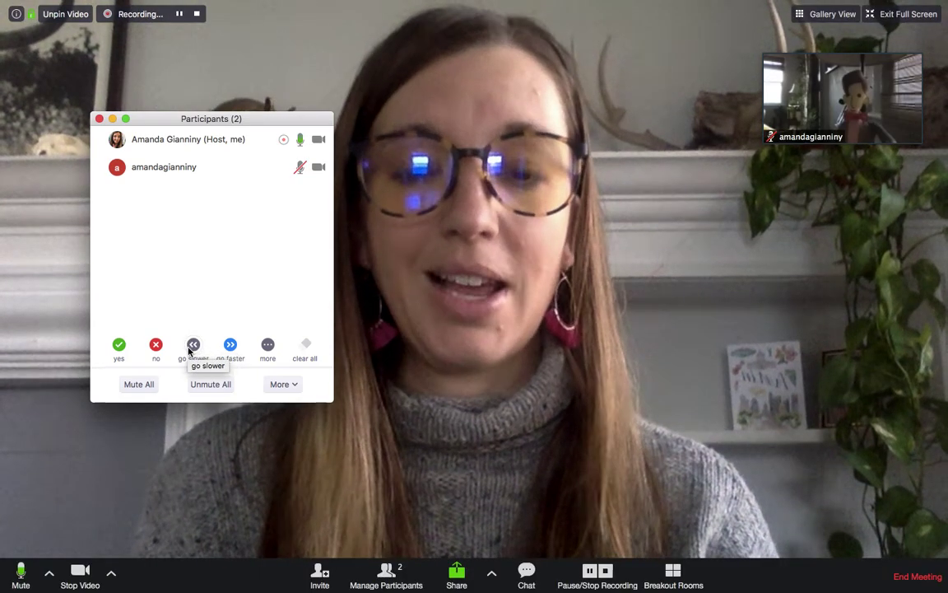
Step: Examine the additional feedback reactions and the host controls for the participant's raised hand
left_click(271, 347)
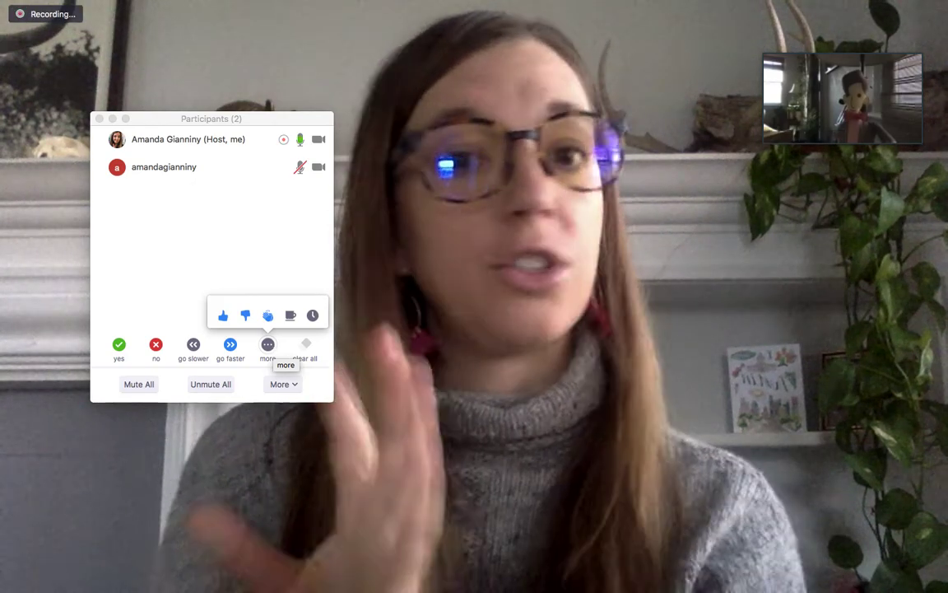
left_click(339, 373)
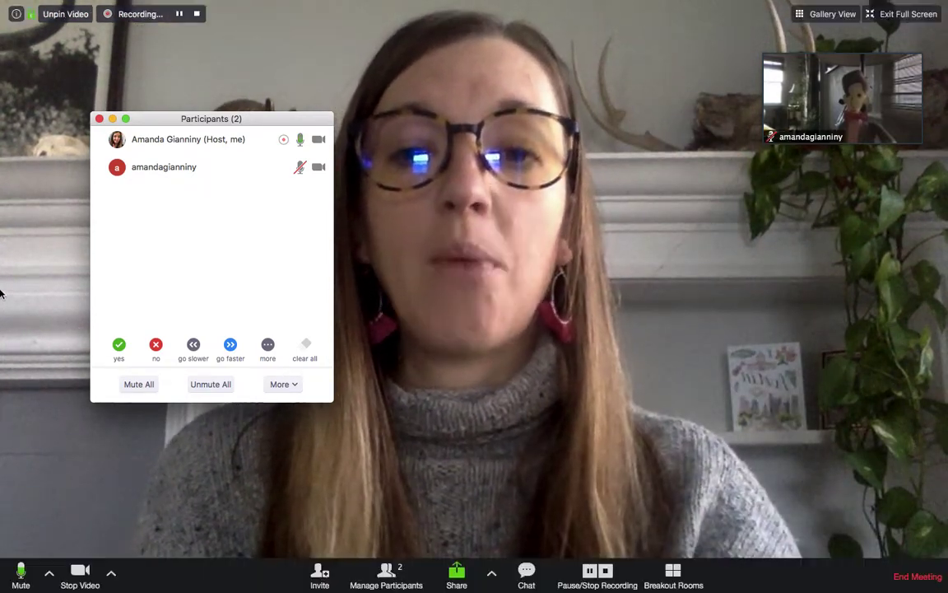
mouse_move(285, 153)
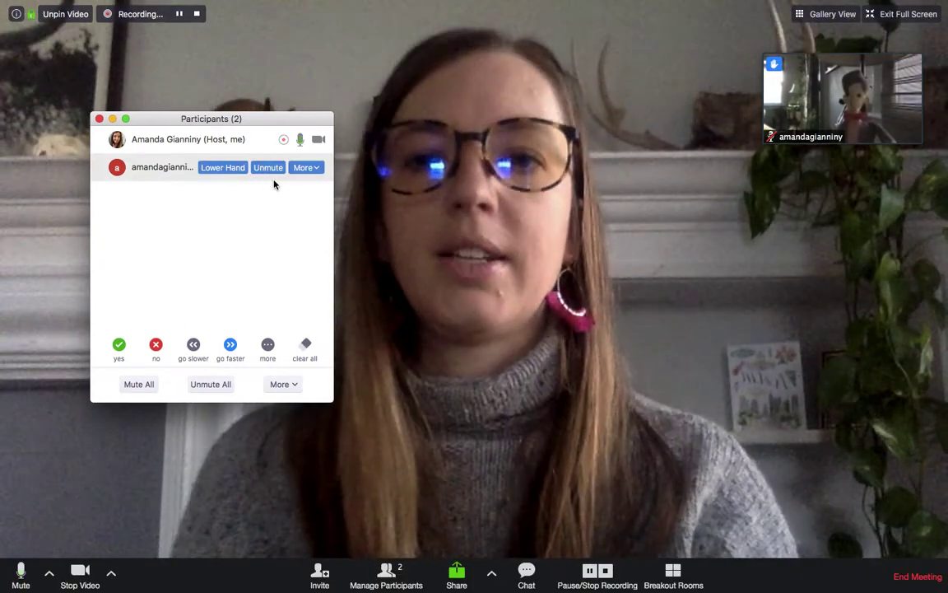
mouse_move(788, 76)
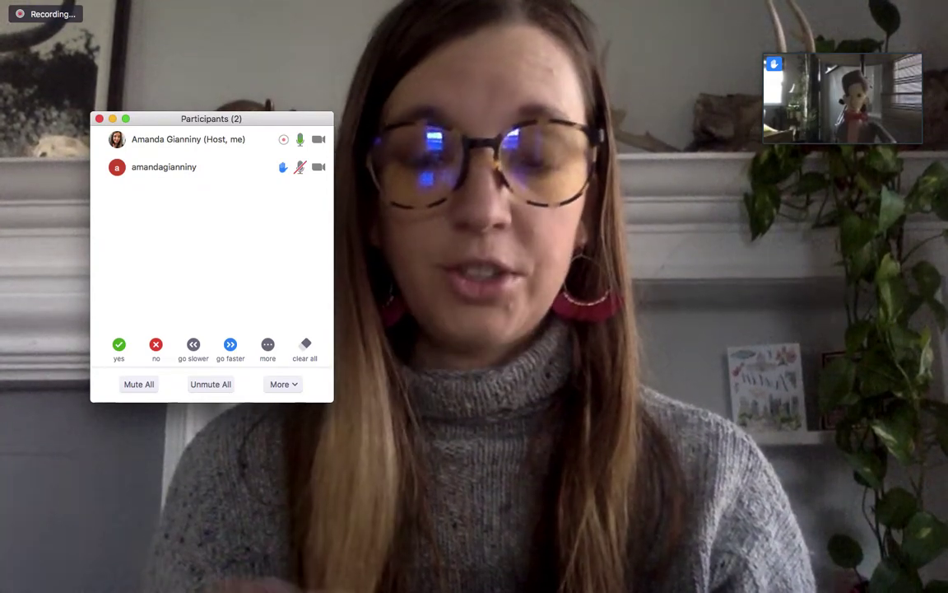
mouse_move(302, 175)
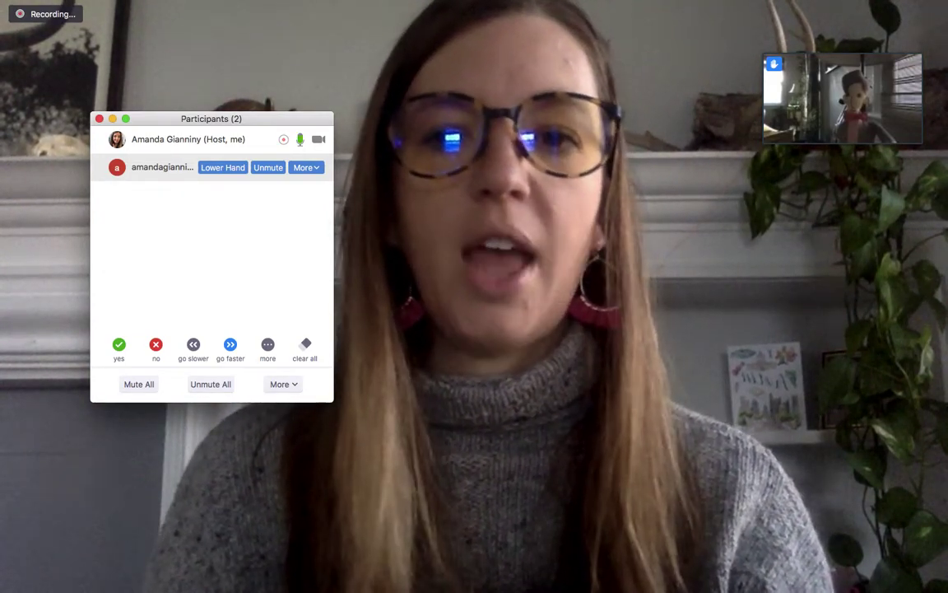
mouse_move(239, 183)
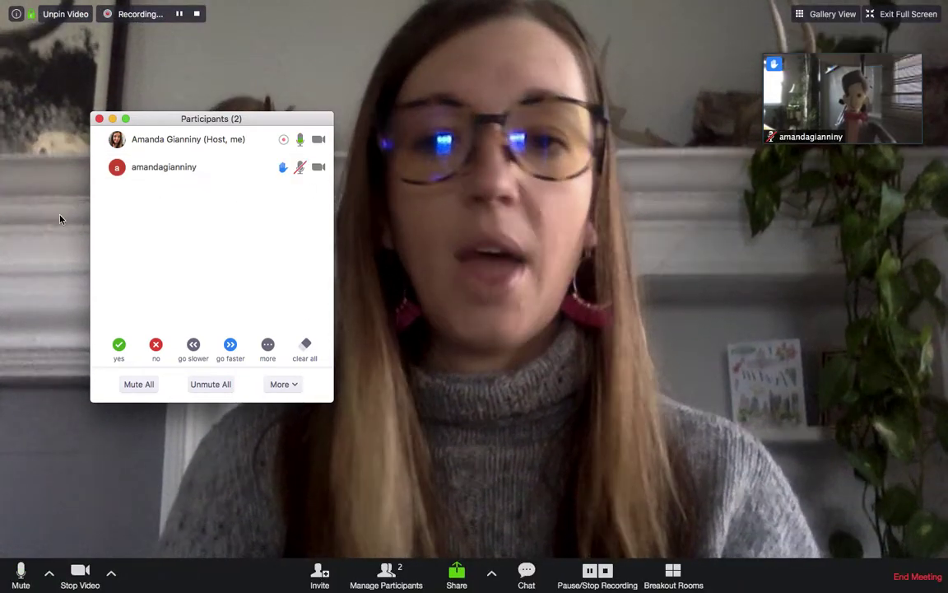
Step: Close the participants list and lower the participant's raised hand from their video thumbnail
left_click(99, 119)
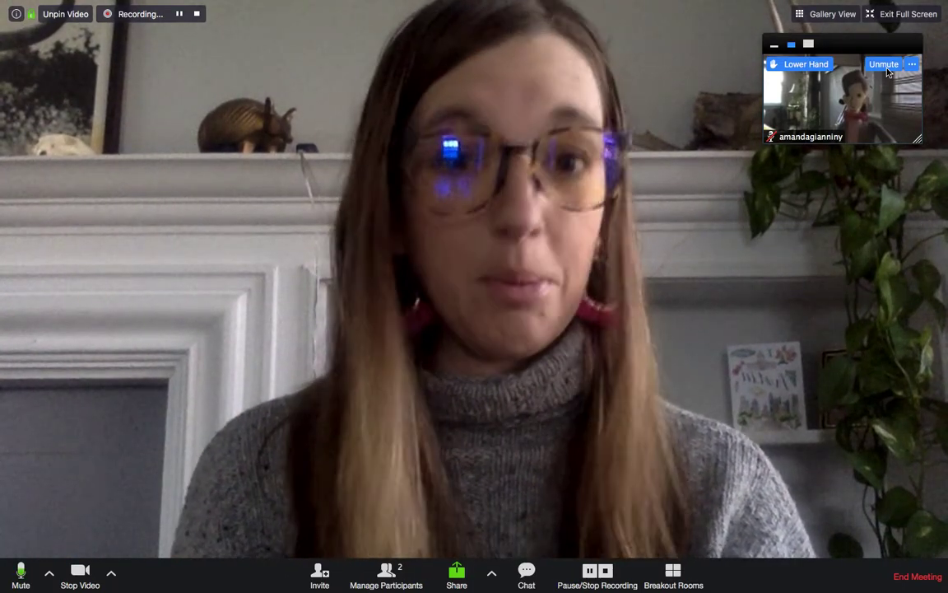
left_click(790, 66)
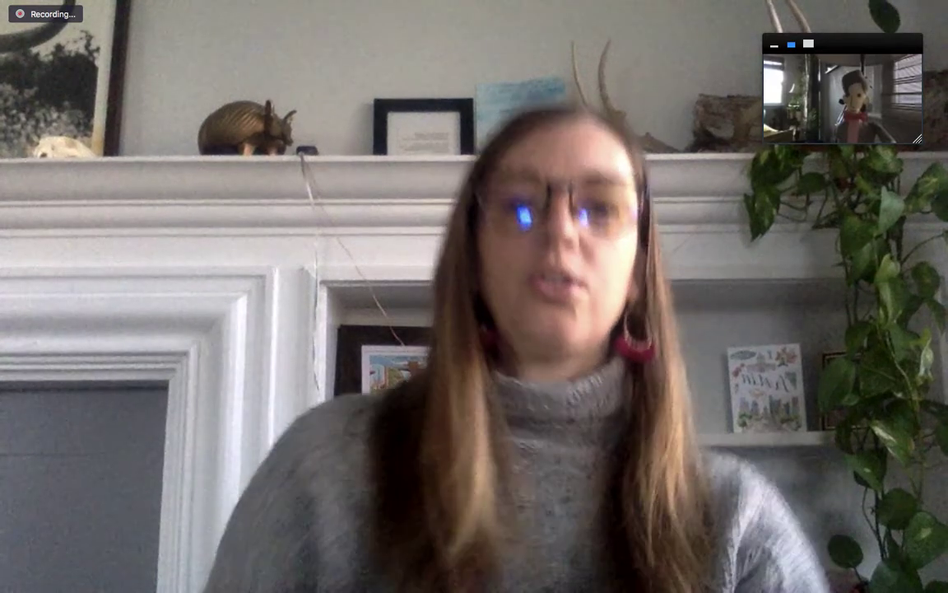
mouse_move(766, 214)
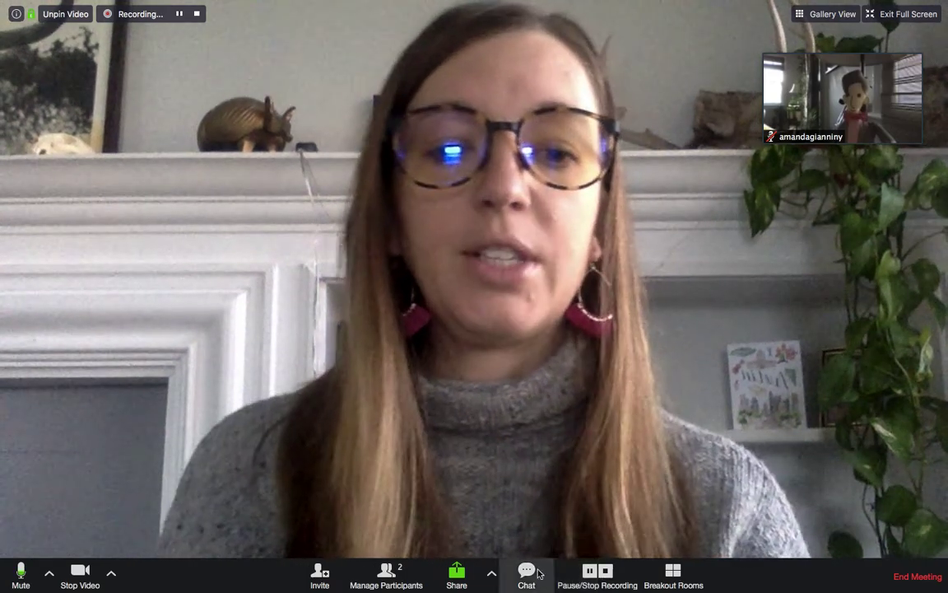
Step: Open the group chat clear of the host's face and address it privately to the other participant
mouse_move(581, 589)
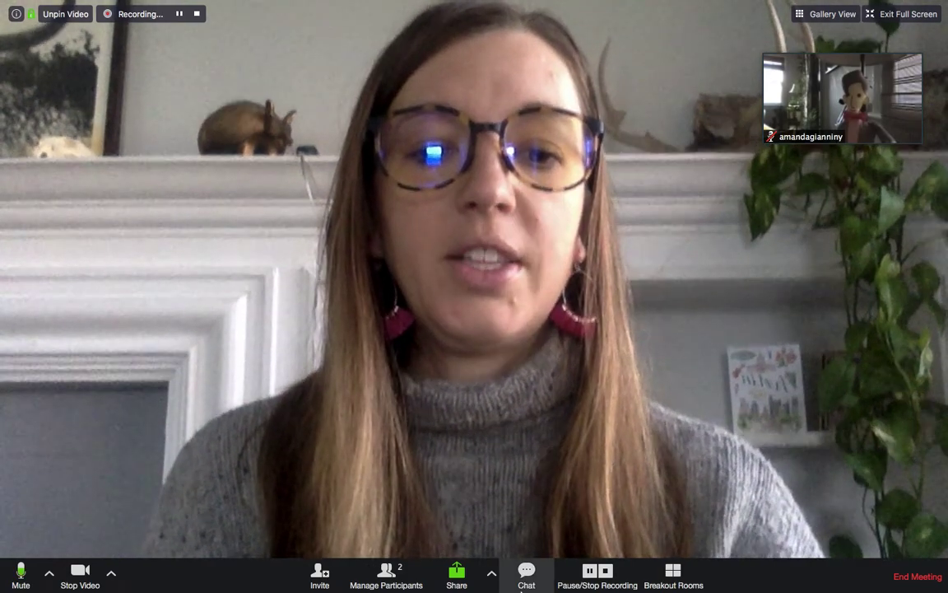
left_click(527, 570)
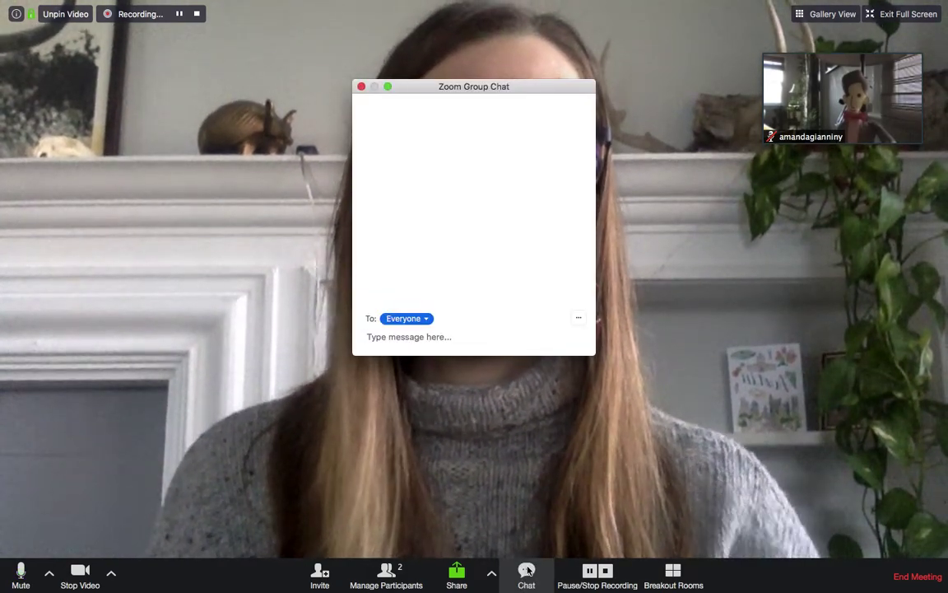
left_click_drag(526, 88, 868, 229)
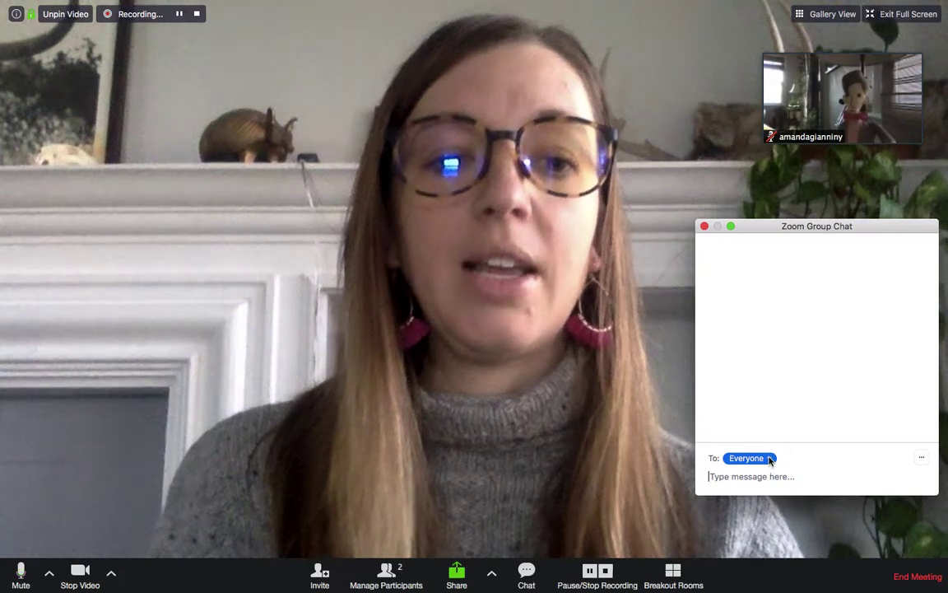
left_click(767, 459)
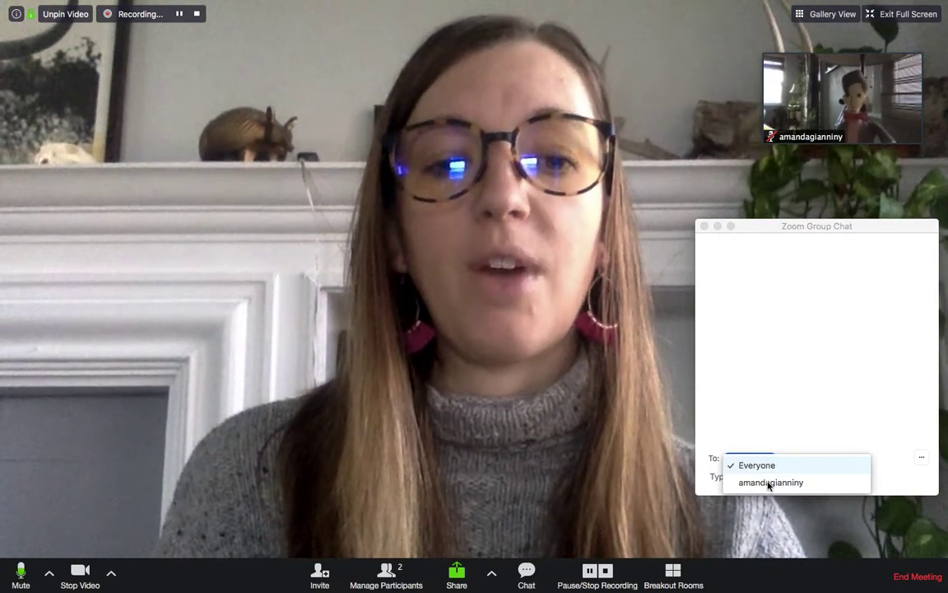
left_click(767, 483)
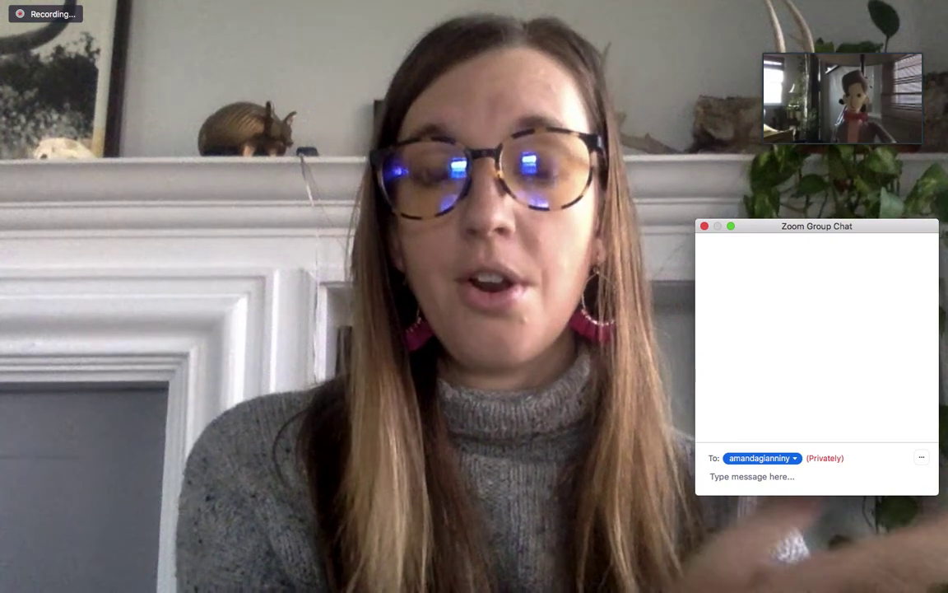
Step: Set the chat recipient back to Everyone and close the chat window
left_click(776, 459)
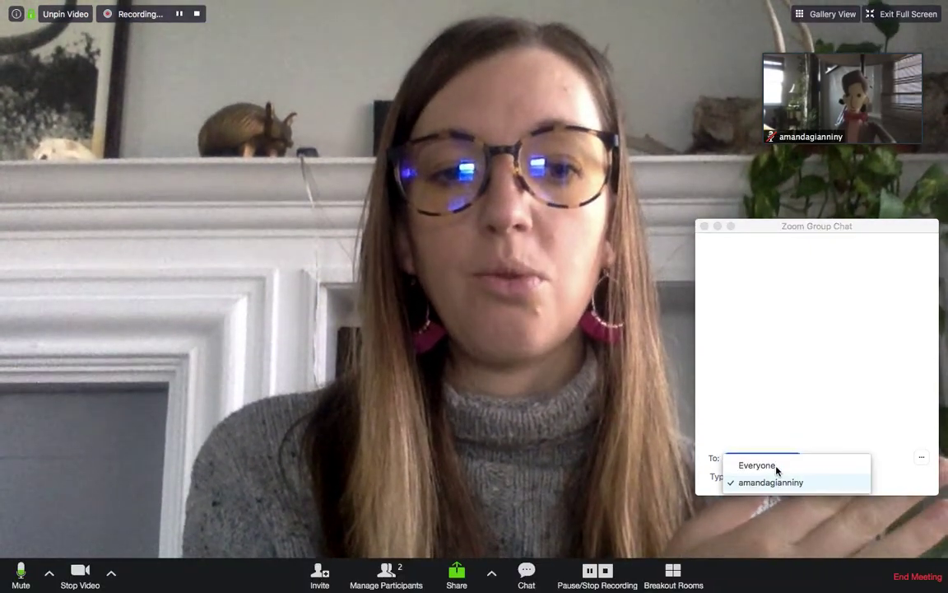
left_click(775, 469)
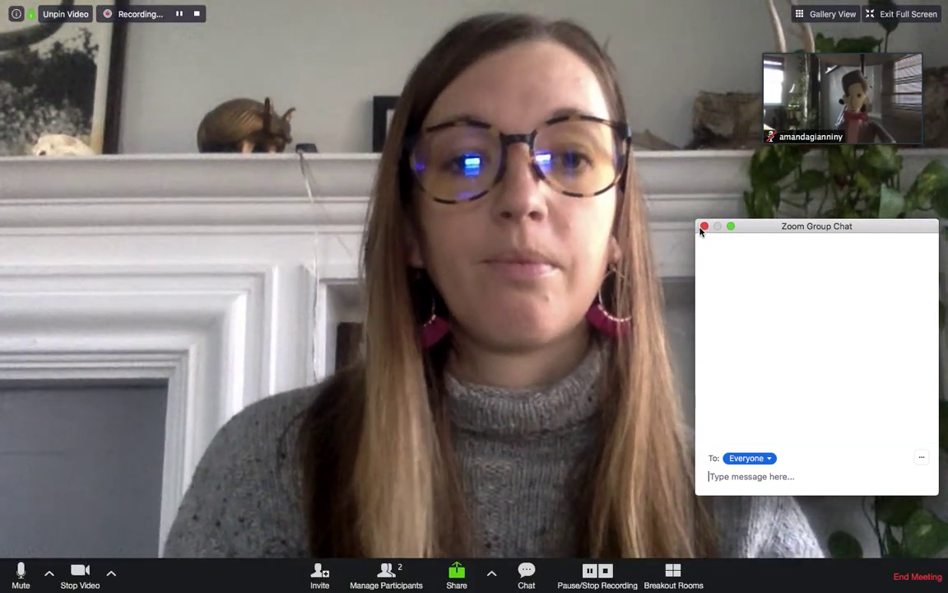
left_click(703, 225)
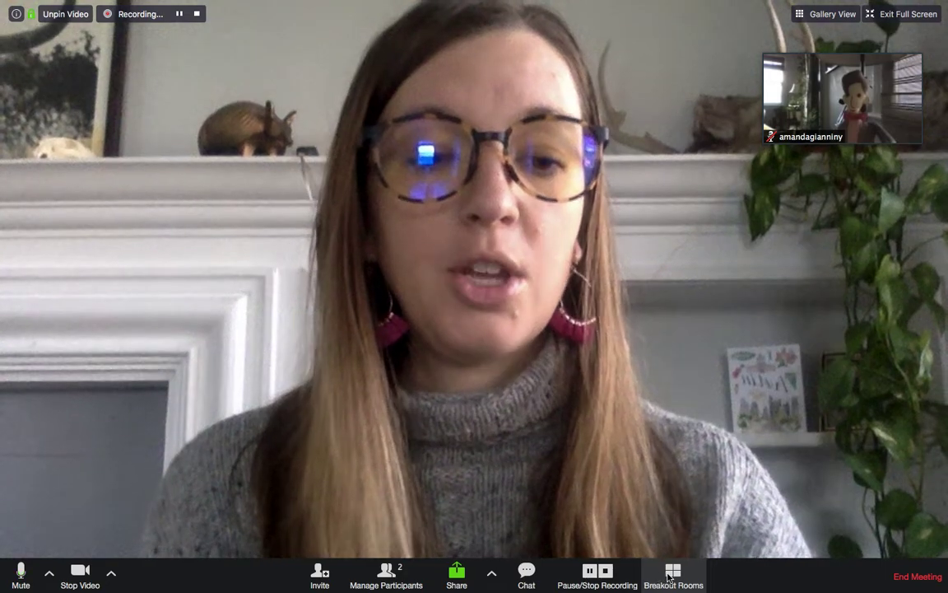
Step: Open the breakout room setup and try different room counts, stepping up to 8 and back down to 1
left_click(669, 579)
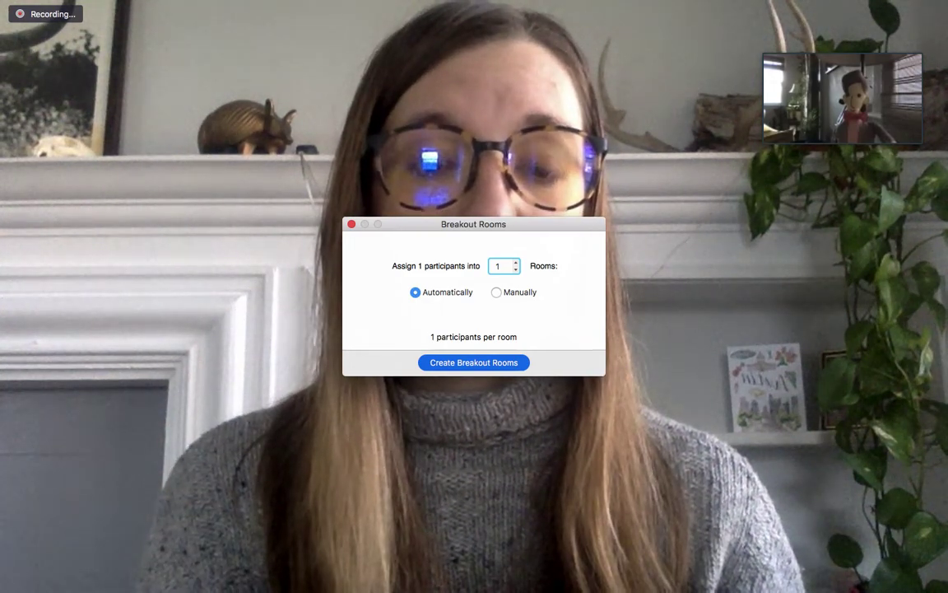
left_click(516, 265)
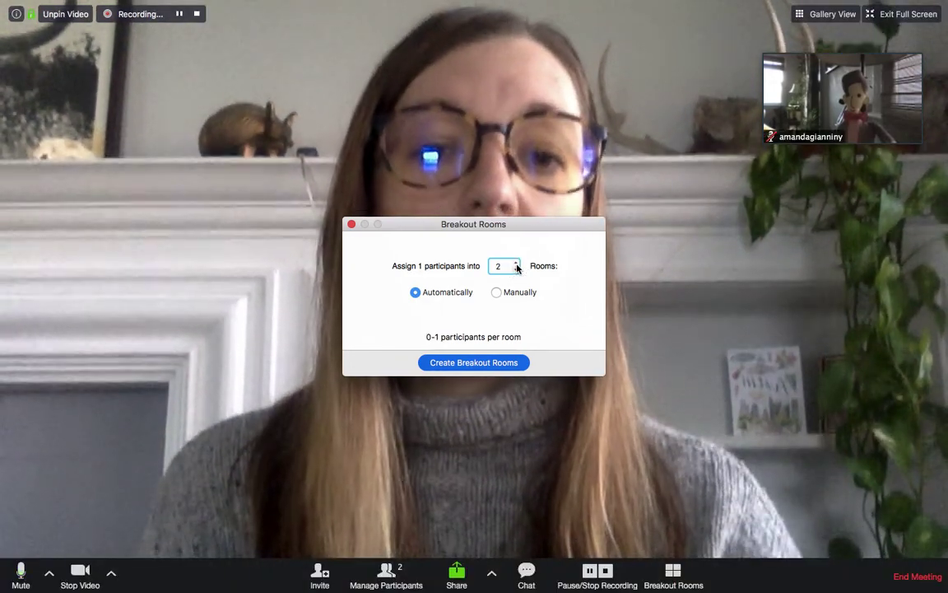
left_click(516, 264)
left_click(516, 264)
left_click(516, 264)
left_click(516, 264)
left_click(516, 264)
left_click(516, 264)
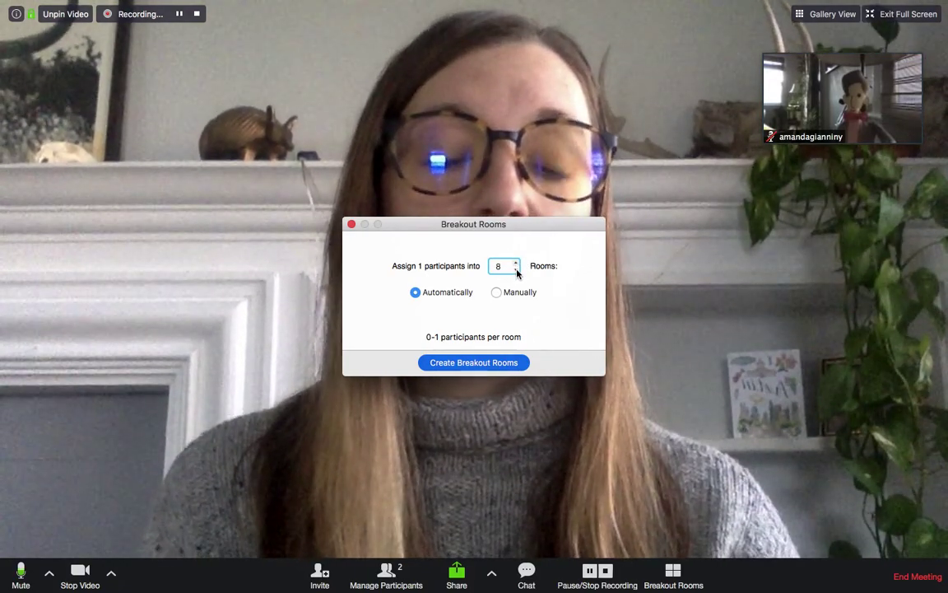
left_click(516, 269)
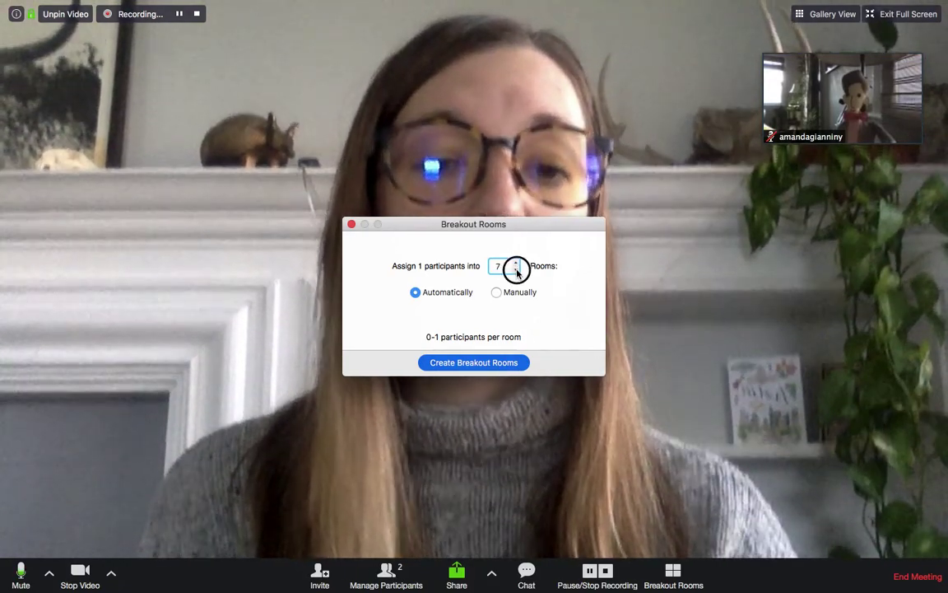
left_click(516, 269)
left_click(516, 269)
left_click(516, 270)
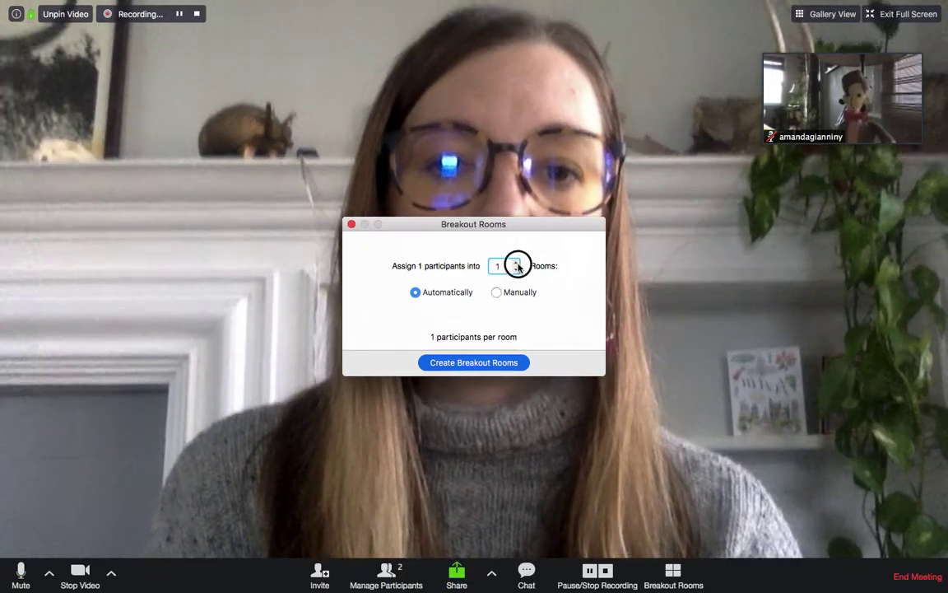
Step: Create 2 breakout rooms with participants assigned manually
left_click(517, 263)
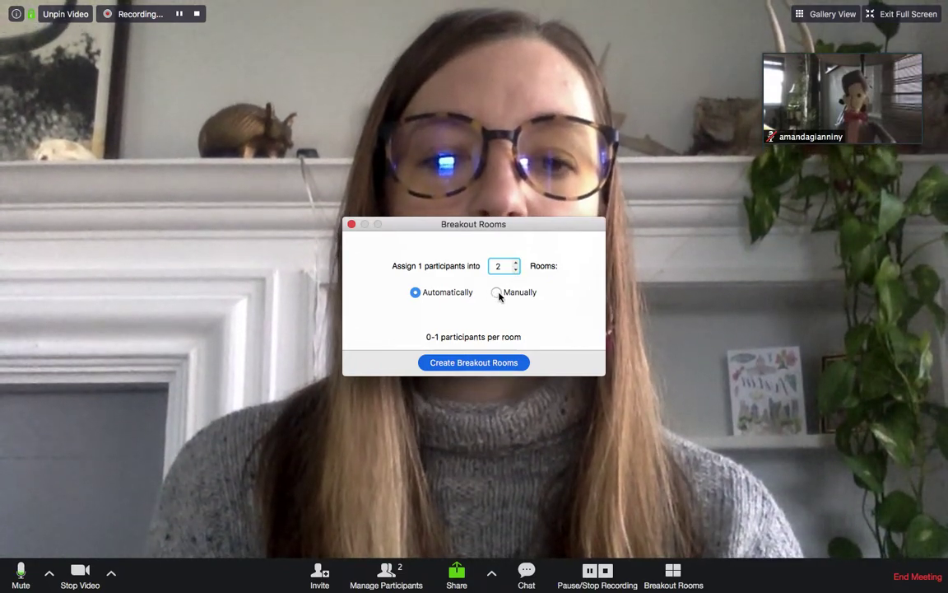
left_click(497, 293)
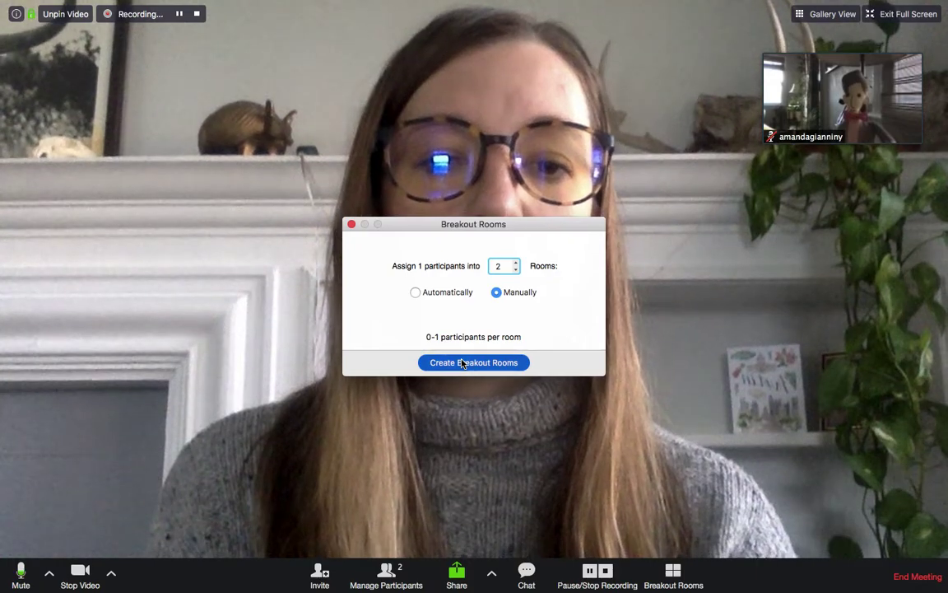
left_click(461, 363)
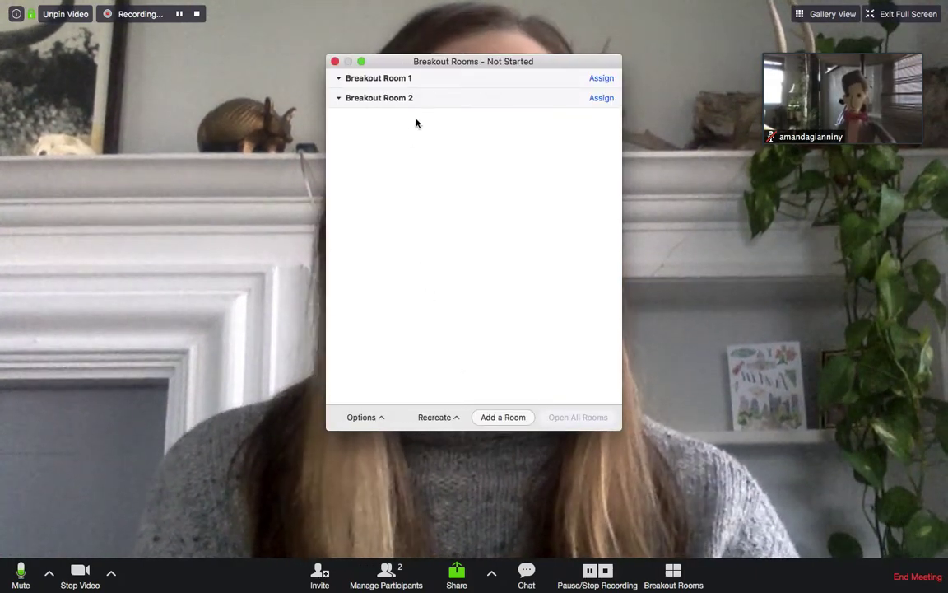
Step: Move the breakout room list clear of the host's face and view Breakout Room 1's rename option without changing its name
left_click(435, 65)
left_click_drag(435, 66, 137, 152)
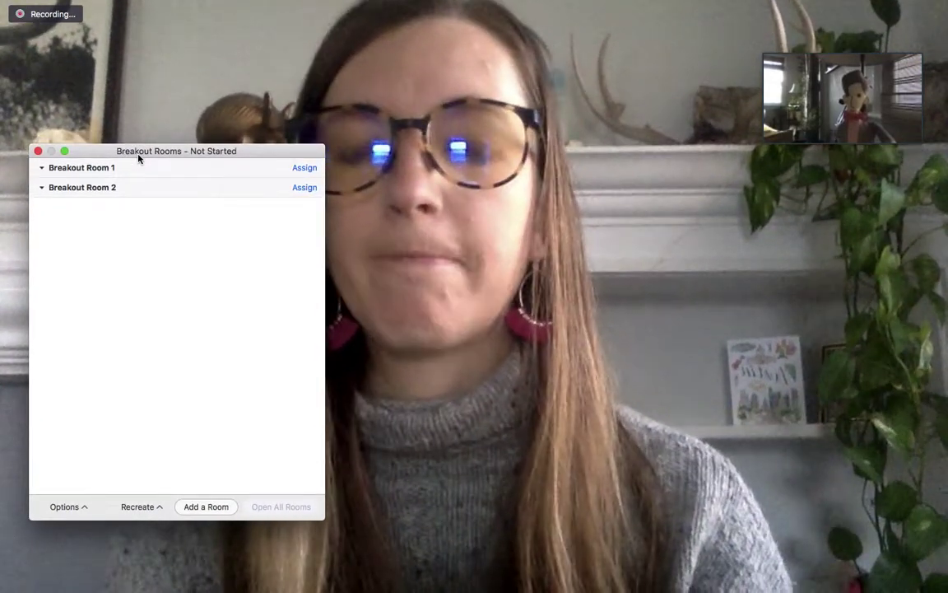
mouse_move(74, 169)
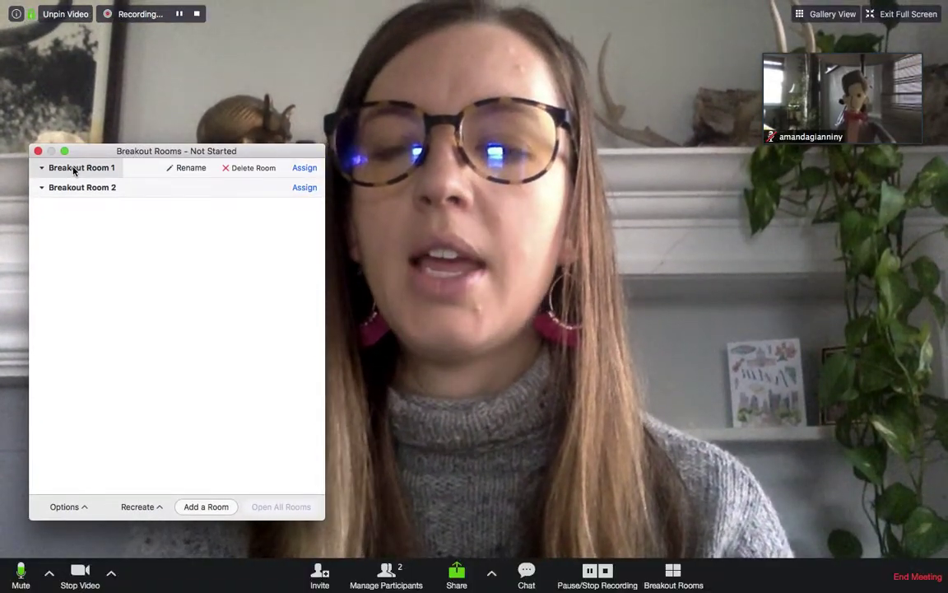
left_click(187, 168)
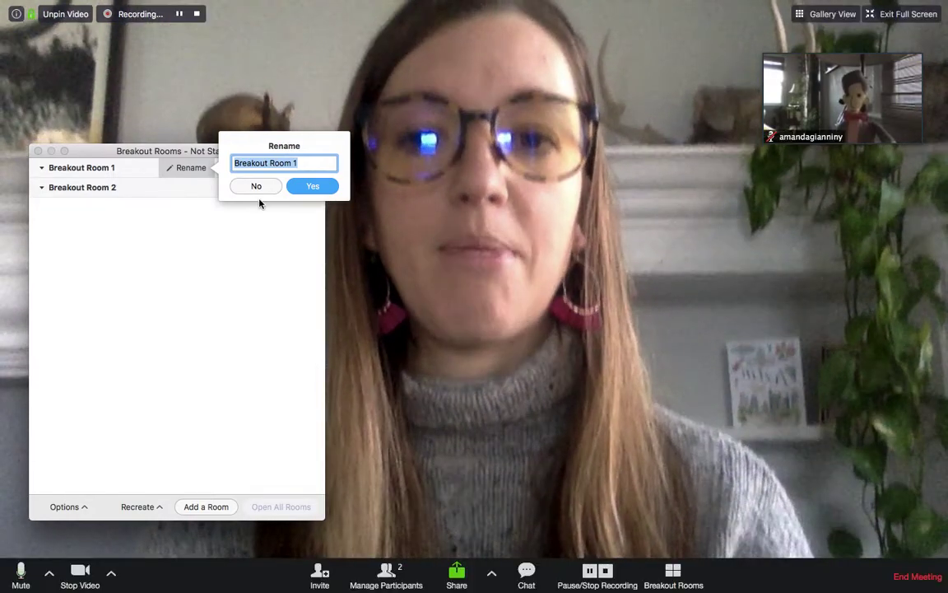
left_click(248, 187)
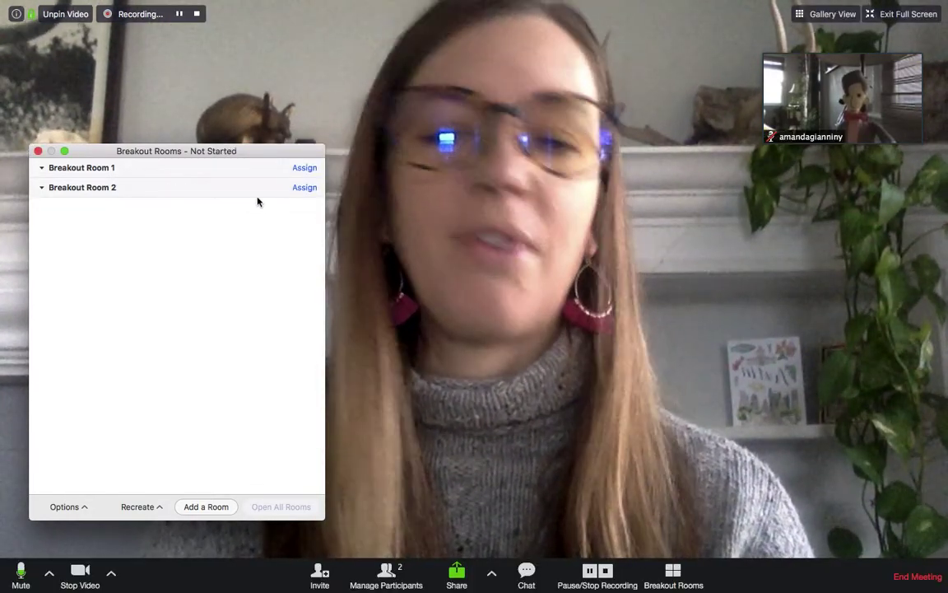
mouse_move(256, 176)
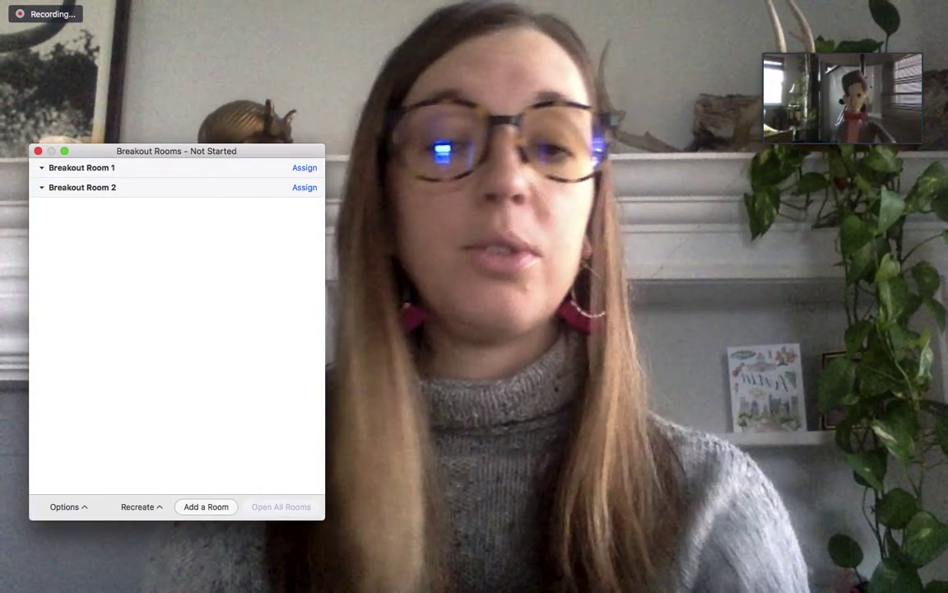
Step: Assign the other participant to Breakout Room 1 and open all breakout rooms
left_click(305, 168)
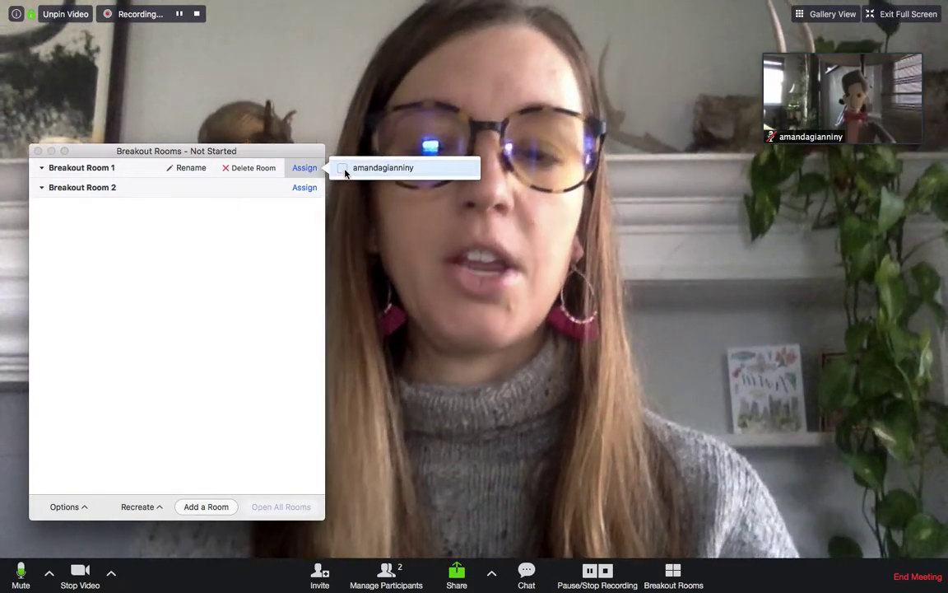
left_click(343, 169)
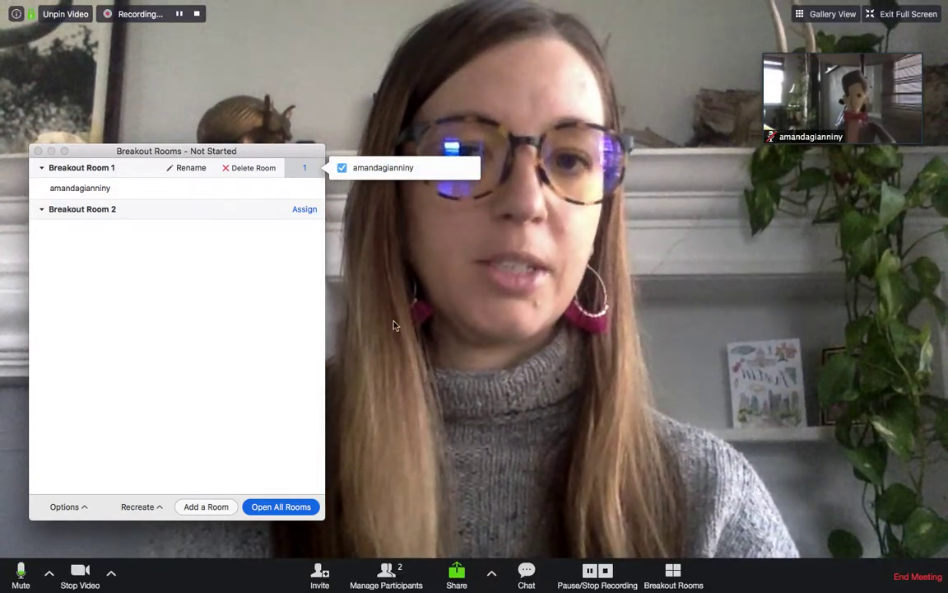
left_click(303, 210)
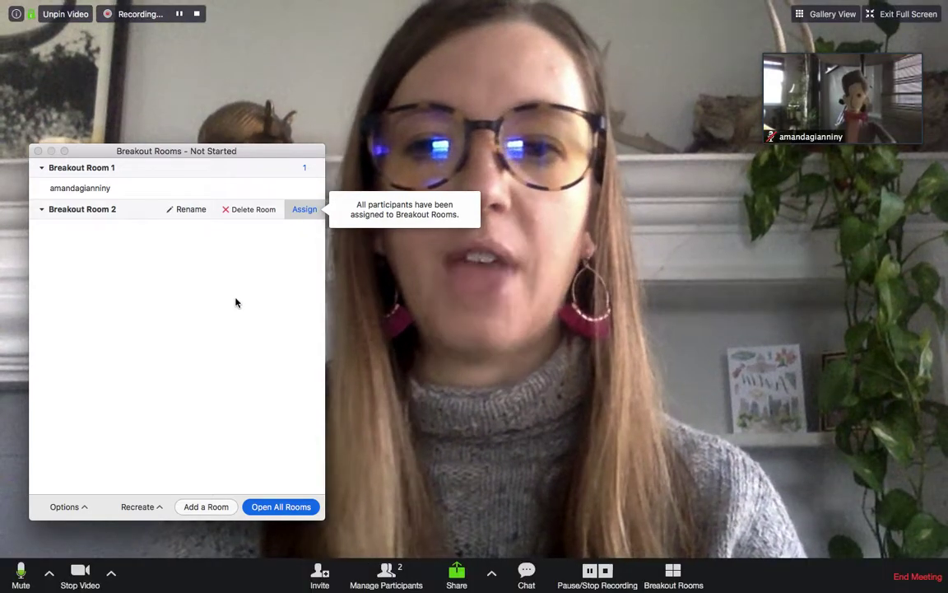
left_click(235, 303)
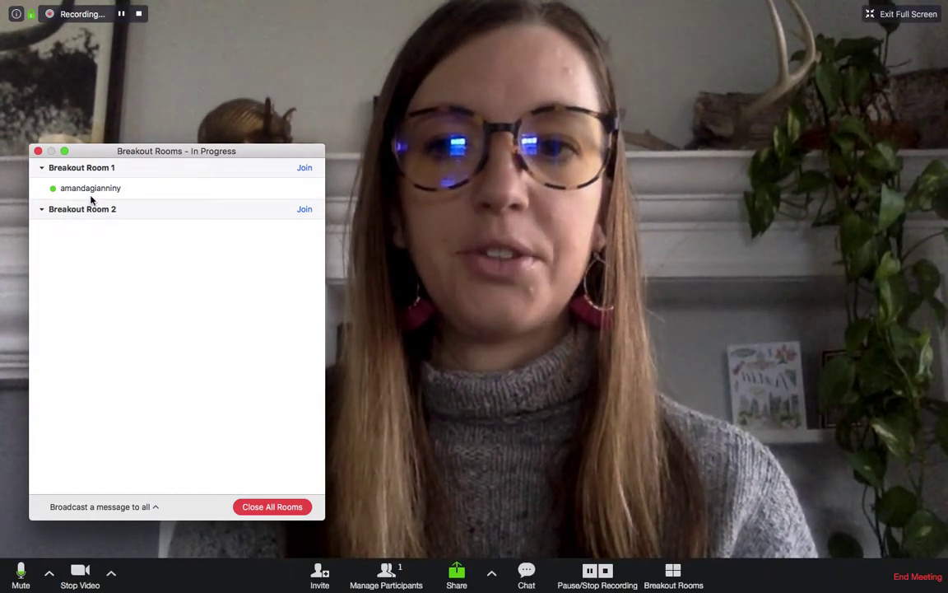
Step: Join the participant in Breakout Room 1 as host
mouse_move(91, 198)
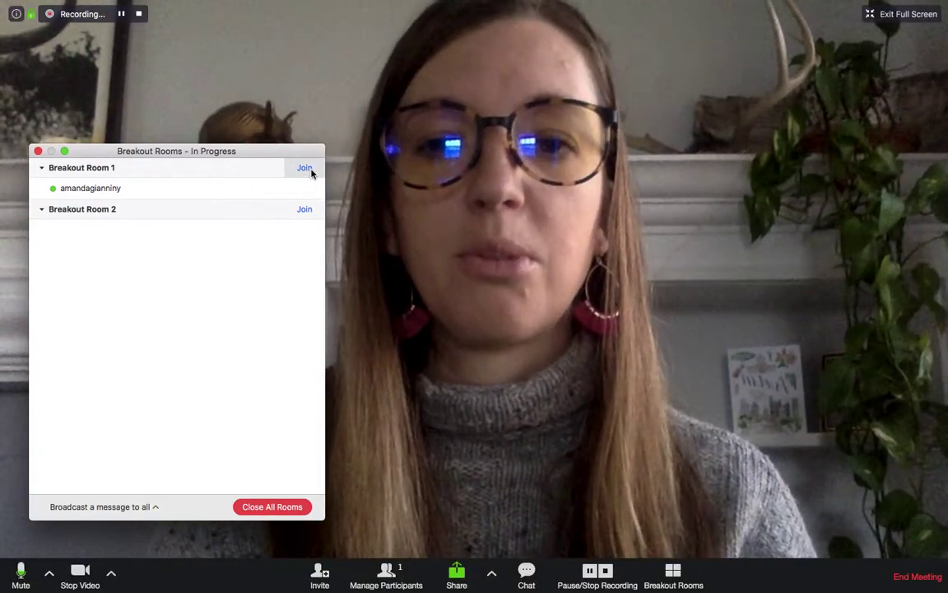
left_click(308, 169)
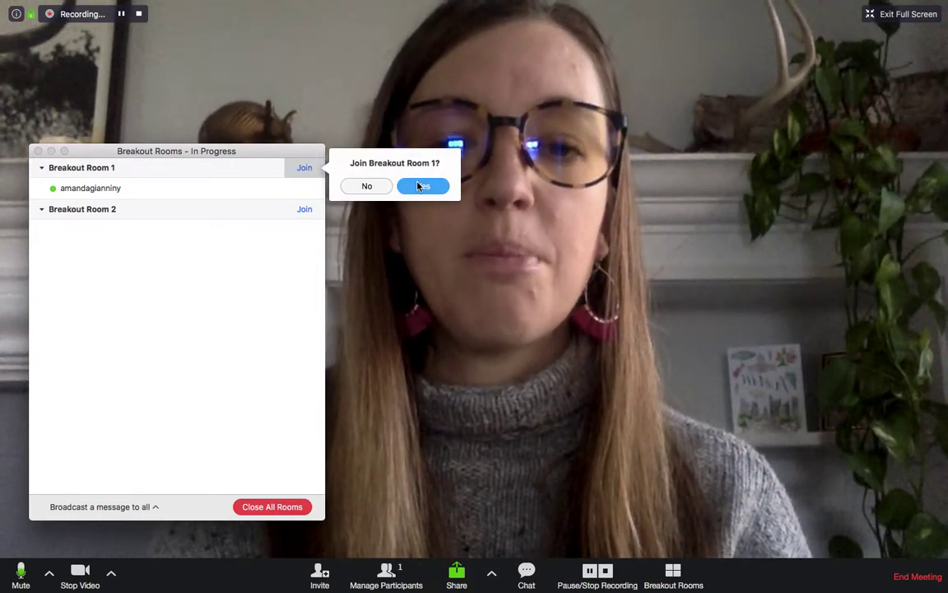
left_click(420, 186)
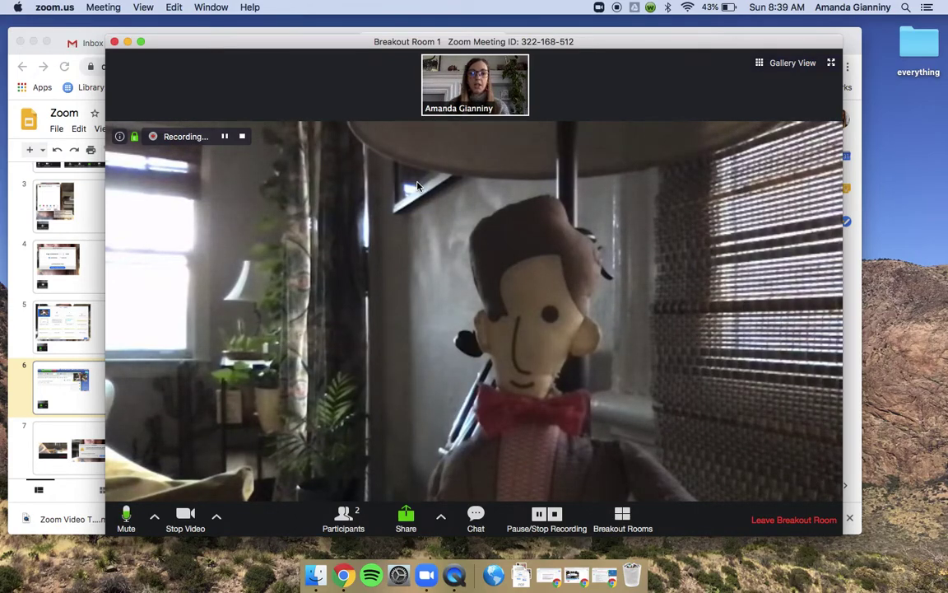
Step: Leave Breakout Room 1 for the main session after viewing the leave options, and unmute the host's microphone
left_click(768, 521)
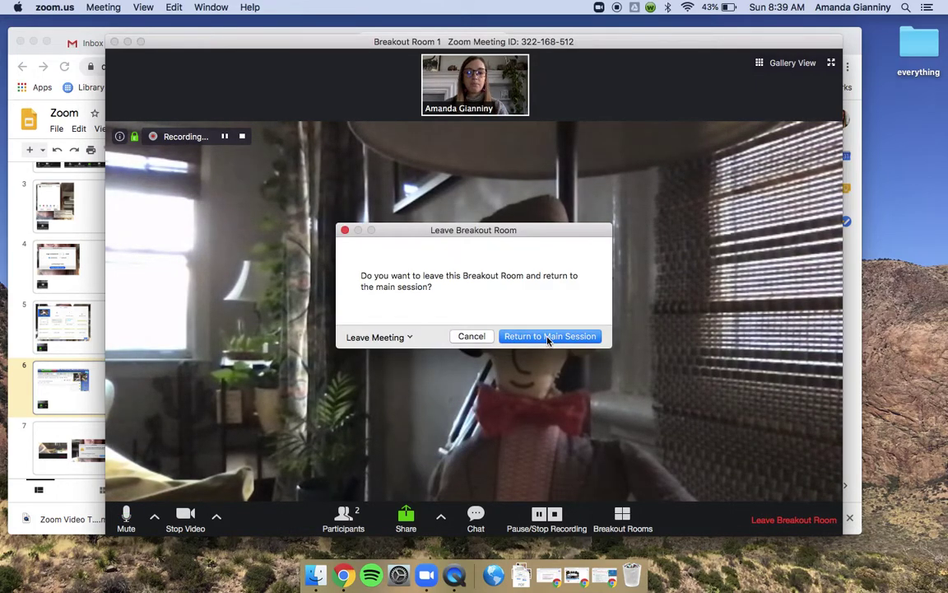
left_click(409, 338)
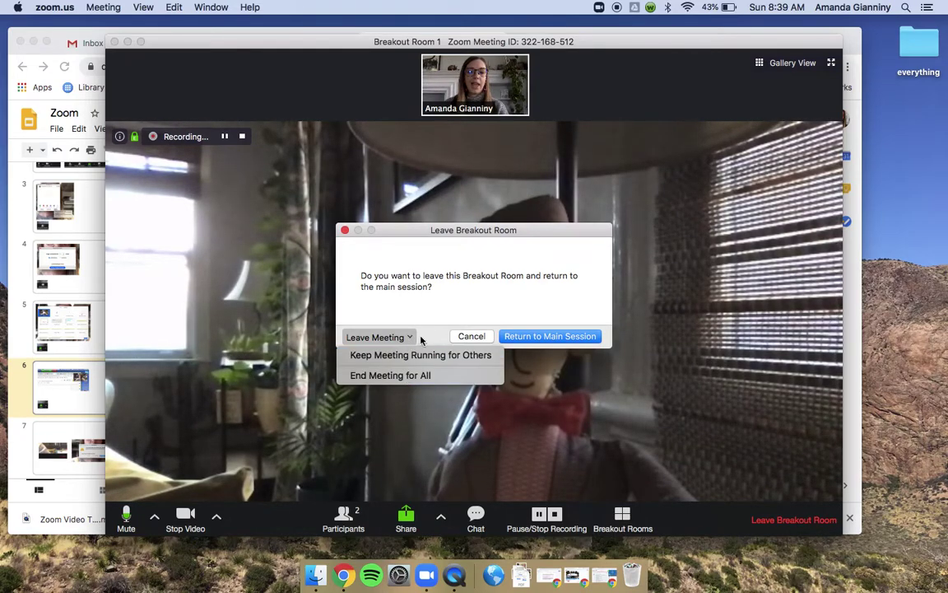
left_click(540, 340)
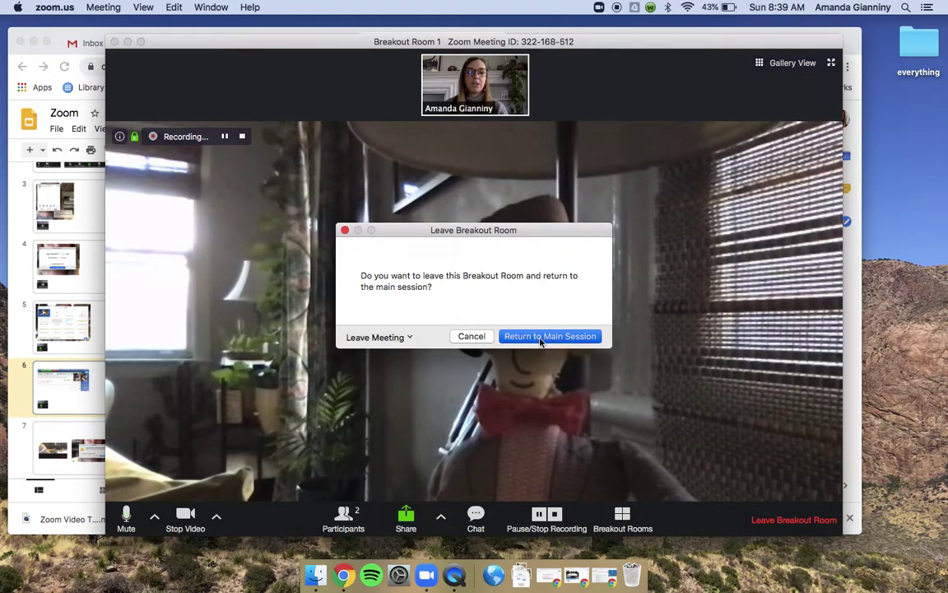
left_click(540, 337)
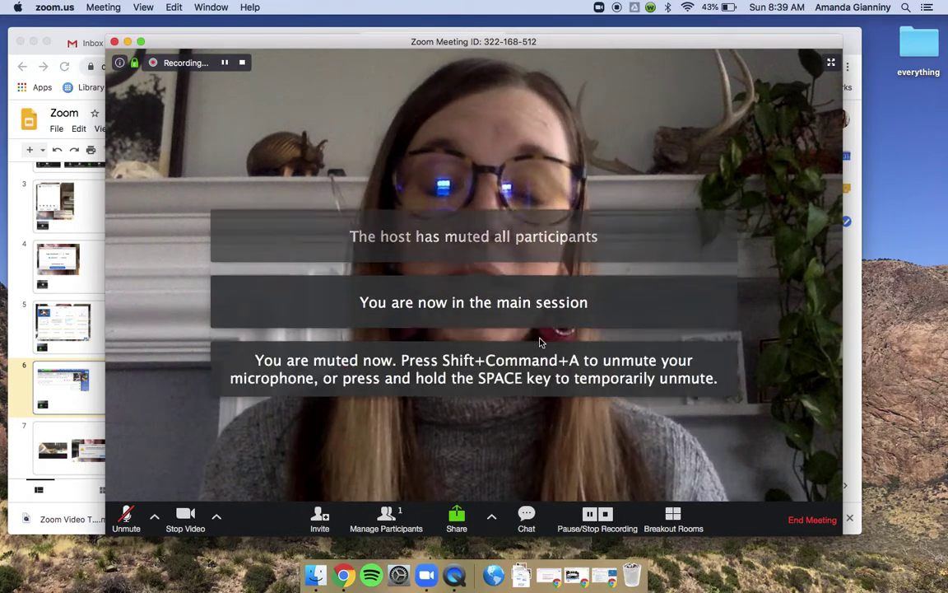
left_click(127, 518)
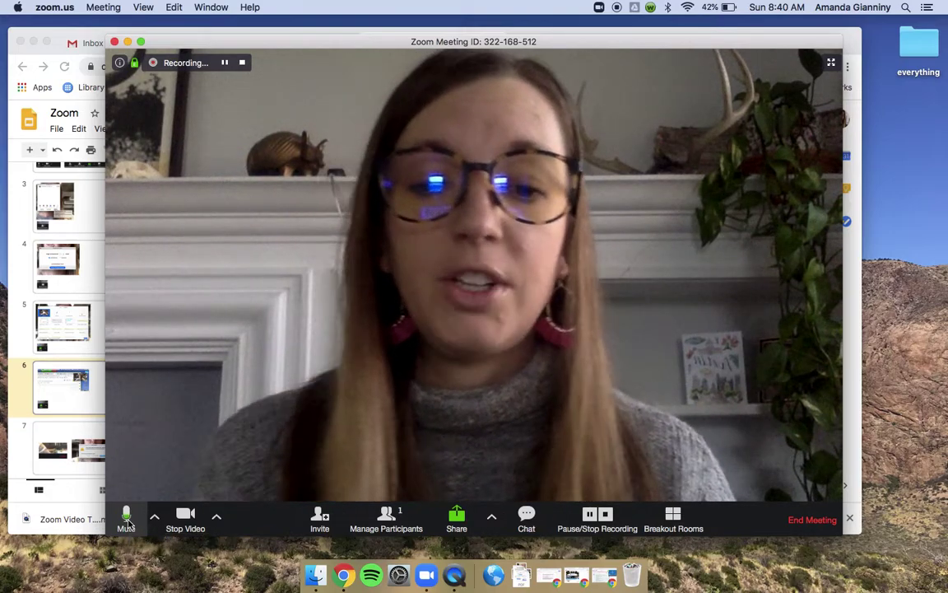
Step: Open the participants list and turn off the option that allows participants to unmute themselves
left_click(386, 515)
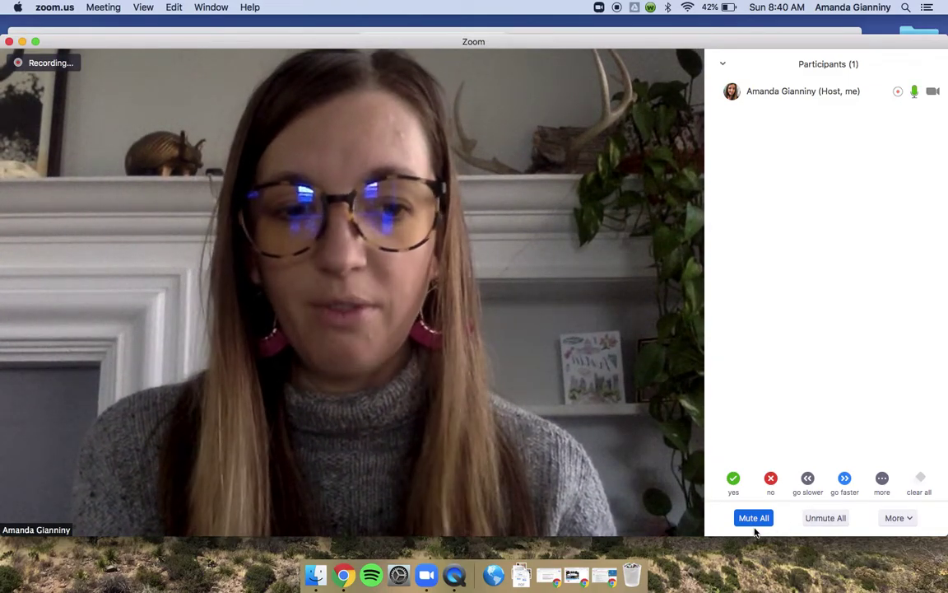
left_click(911, 517)
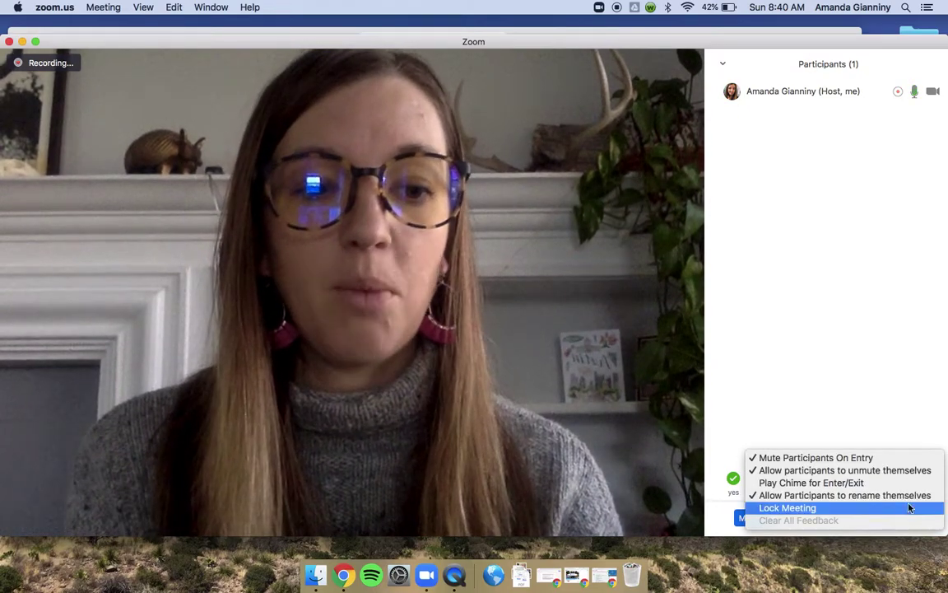
left_click(902, 474)
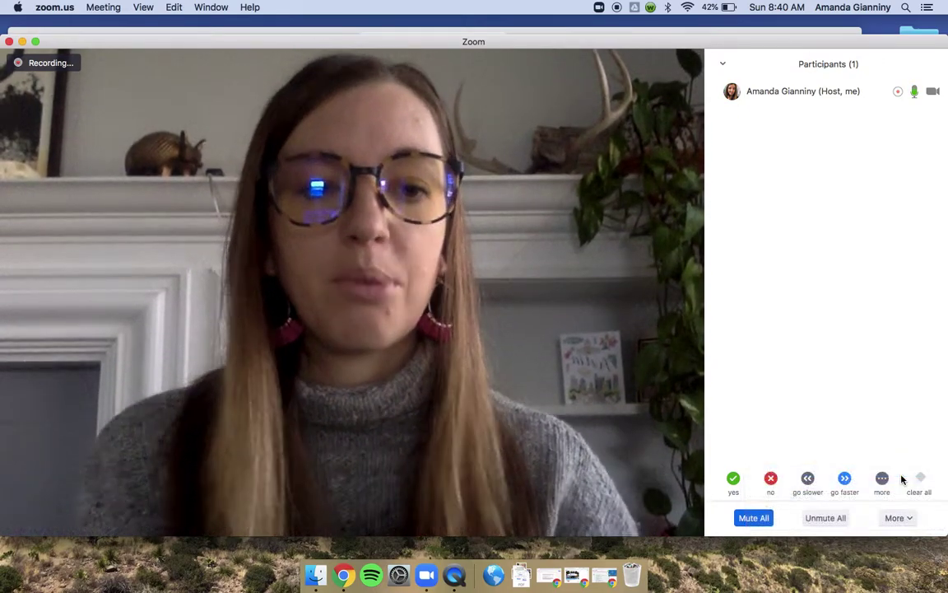
Step: Allow participants to unmute themselves again and close the participants list
left_click(898, 519)
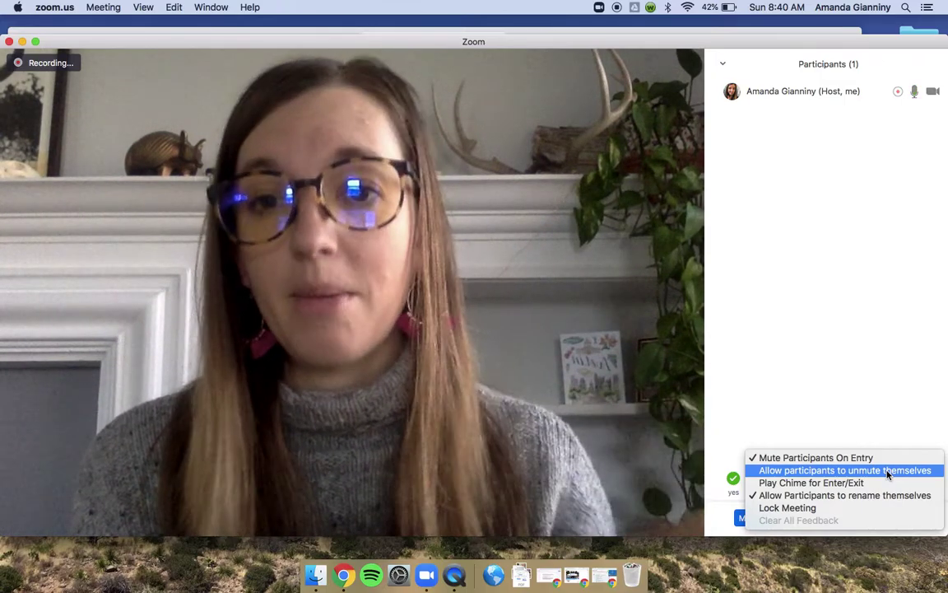
left_click(887, 470)
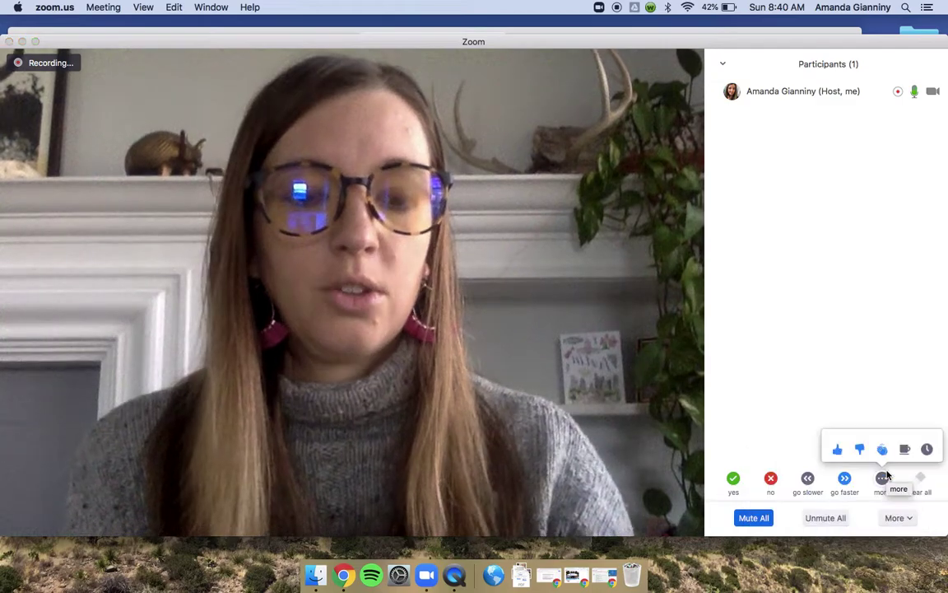
left_click(723, 62)
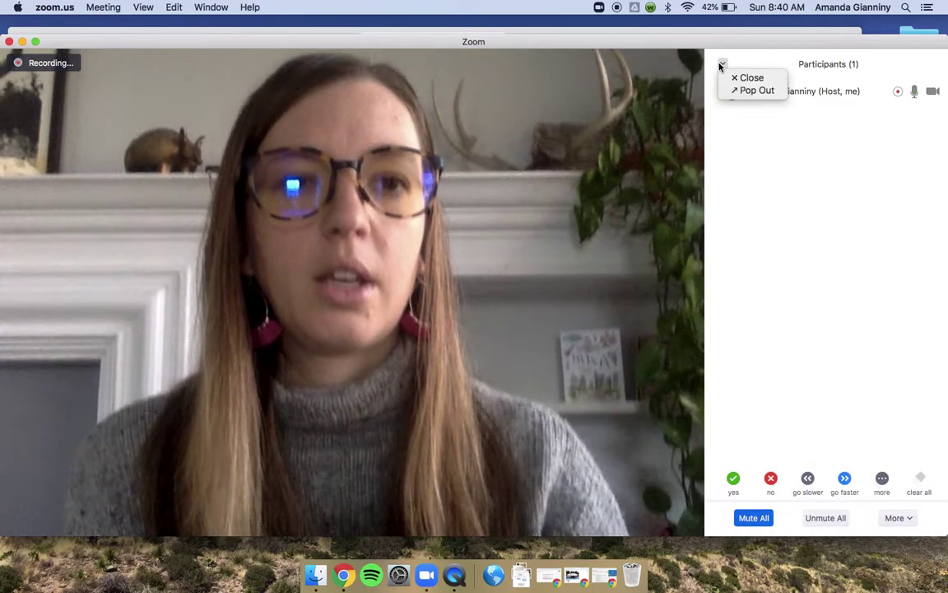
left_click(749, 78)
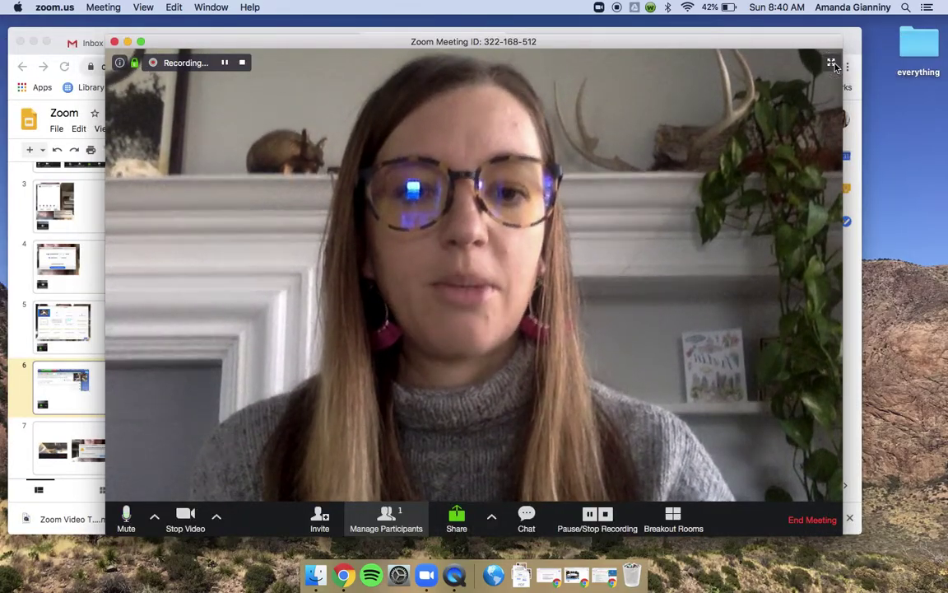
Step: Return the meeting to full screen and open the message box for broadcasting to all breakout rooms
left_click(833, 63)
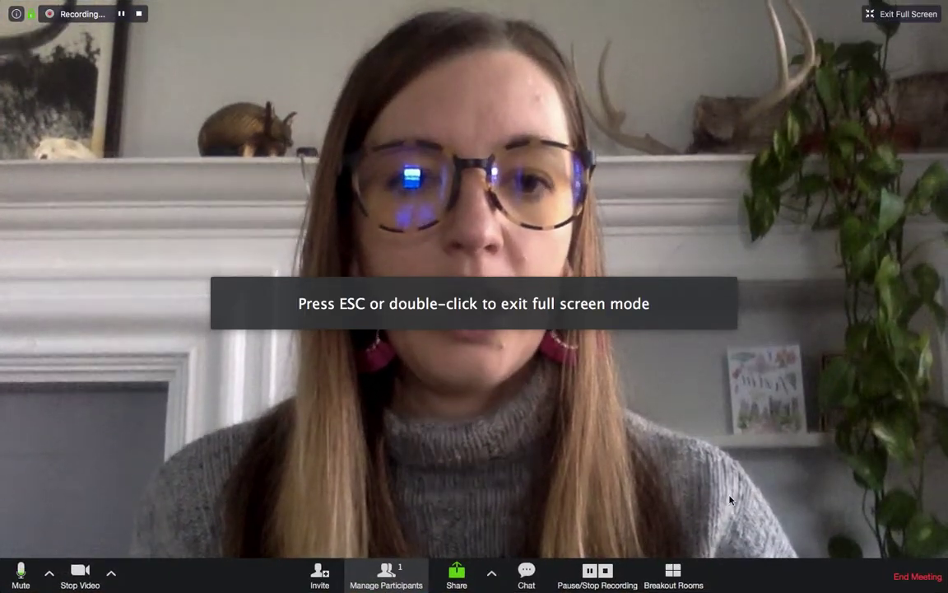
left_click(675, 572)
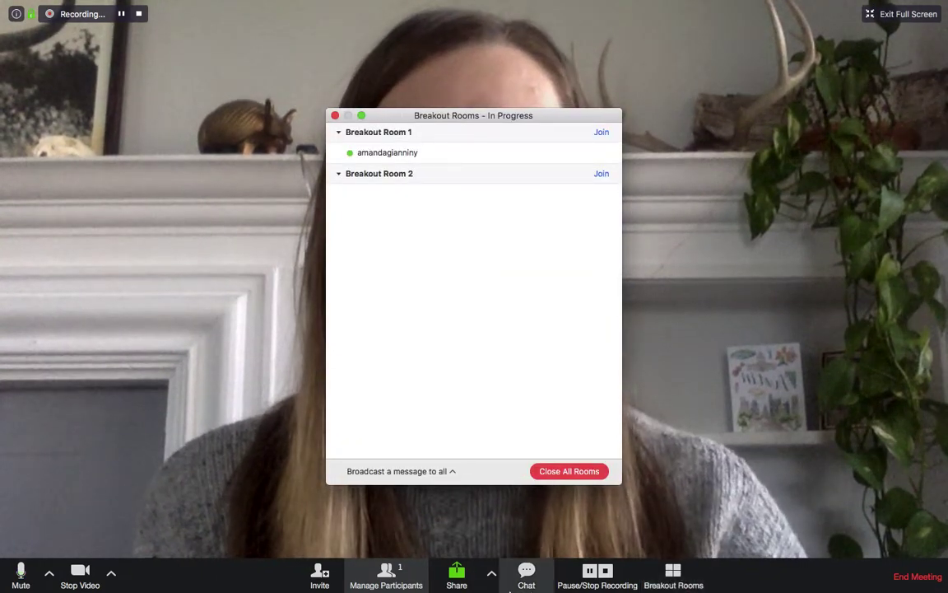
left_click(449, 471)
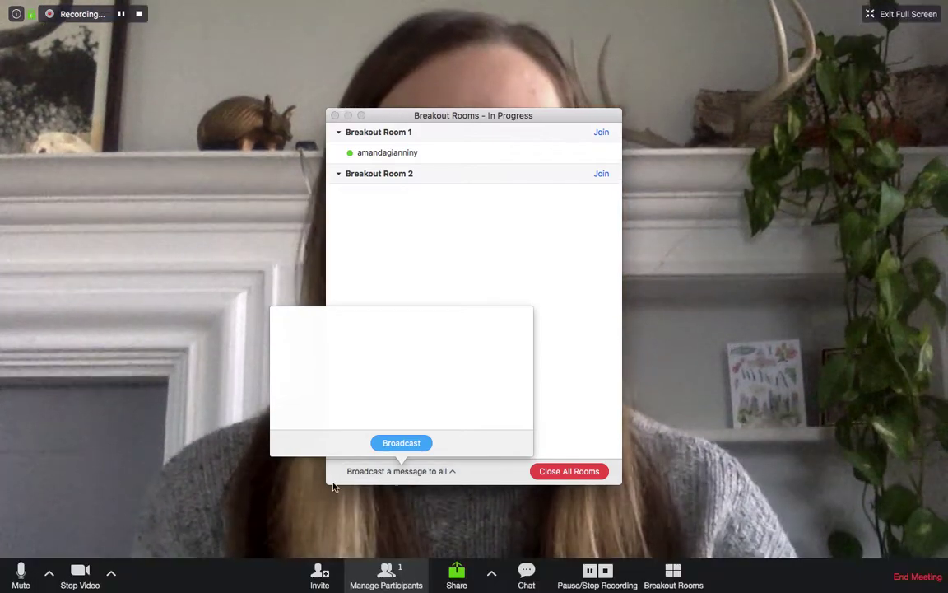
Step: Dismiss the unsent broadcast message, close all breakout rooms, and move the Breakout Rooms window aside before closing it
left_click(564, 382)
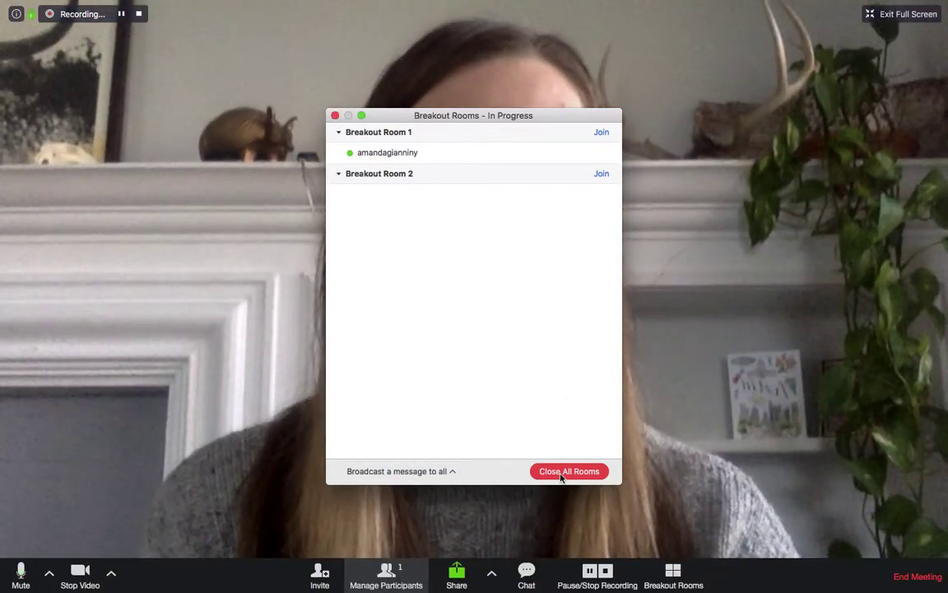
left_click(561, 474)
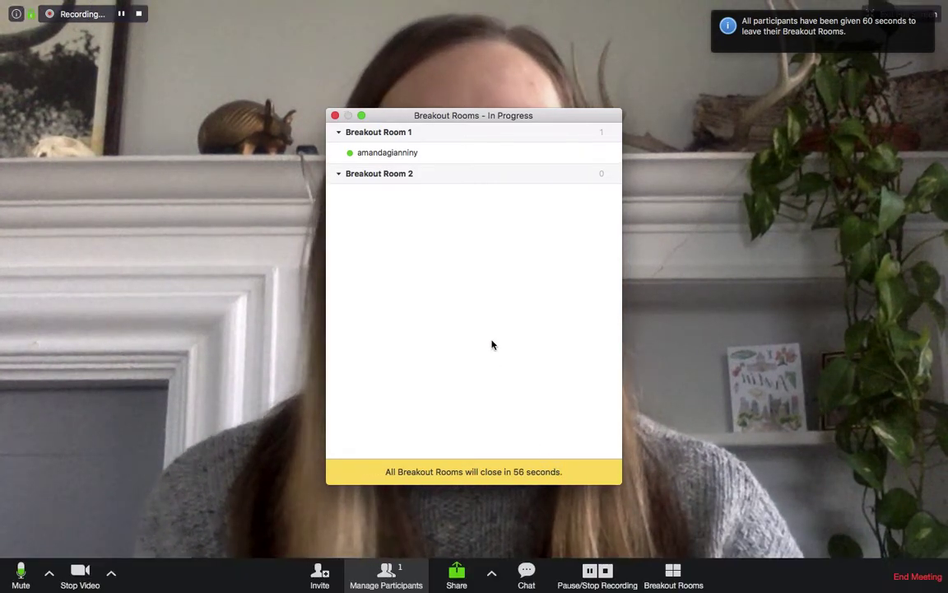
left_click_drag(468, 117, 153, 177)
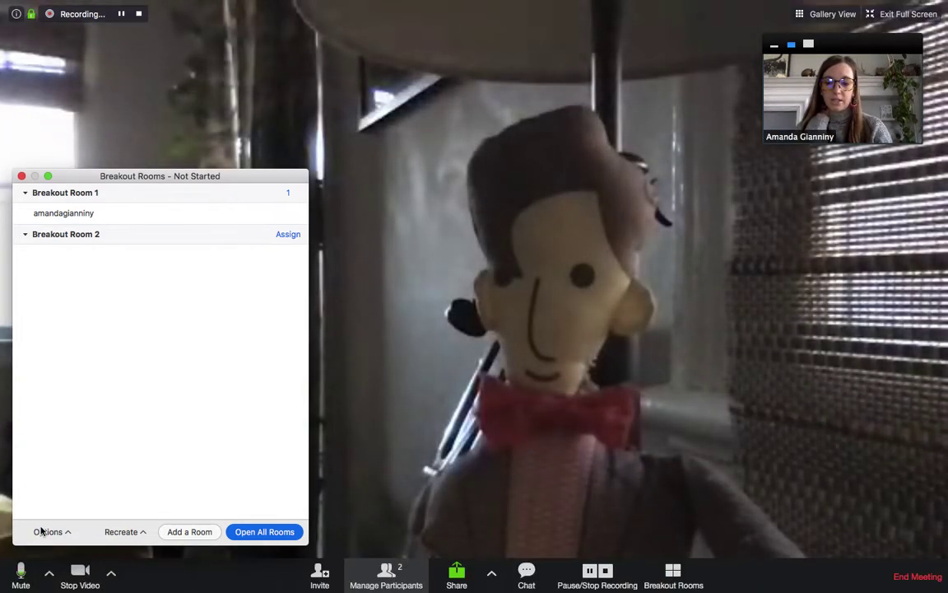
left_click(22, 177)
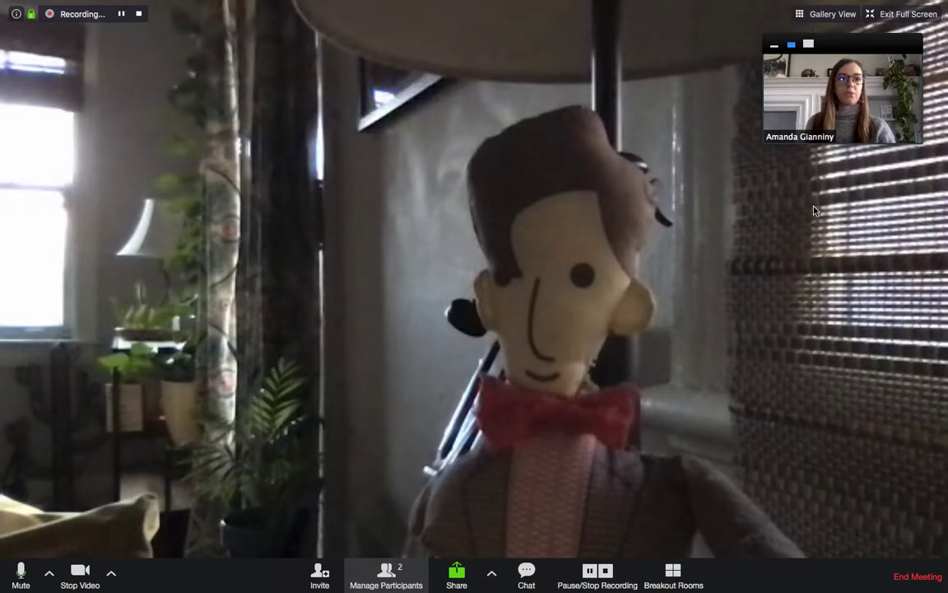
Step: Pin the host's own video as the main view of the meeting
mouse_move(846, 81)
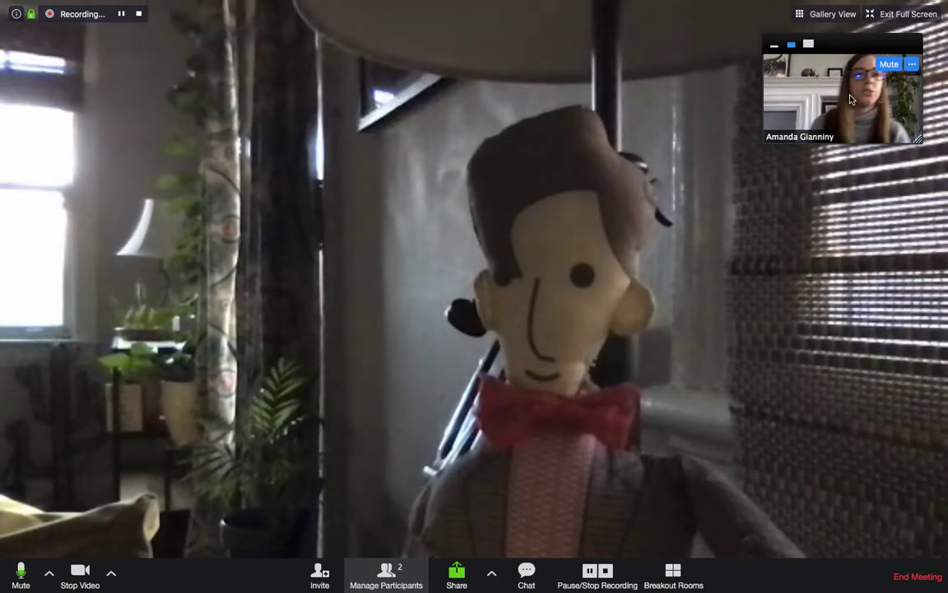
left_click(911, 64)
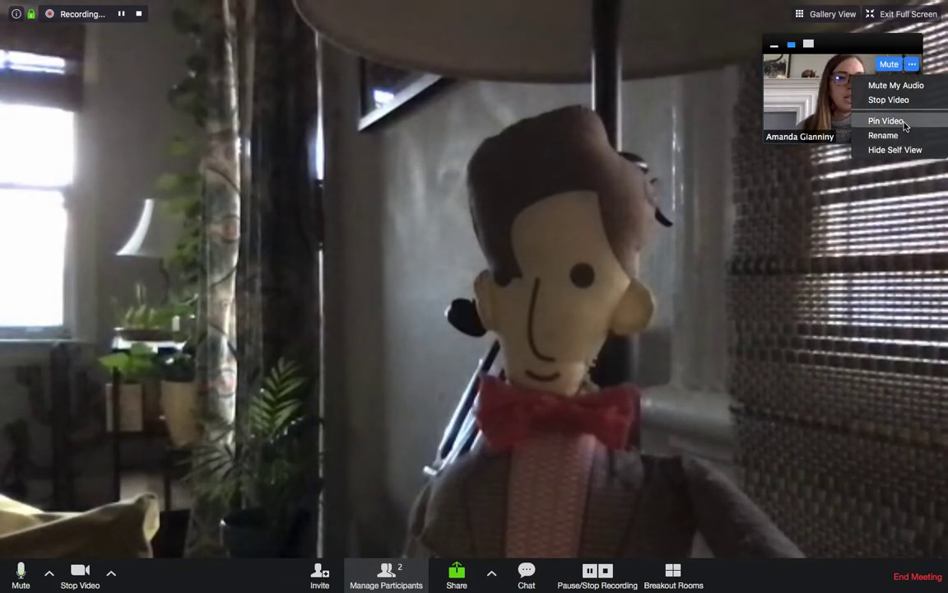
left_click(903, 121)
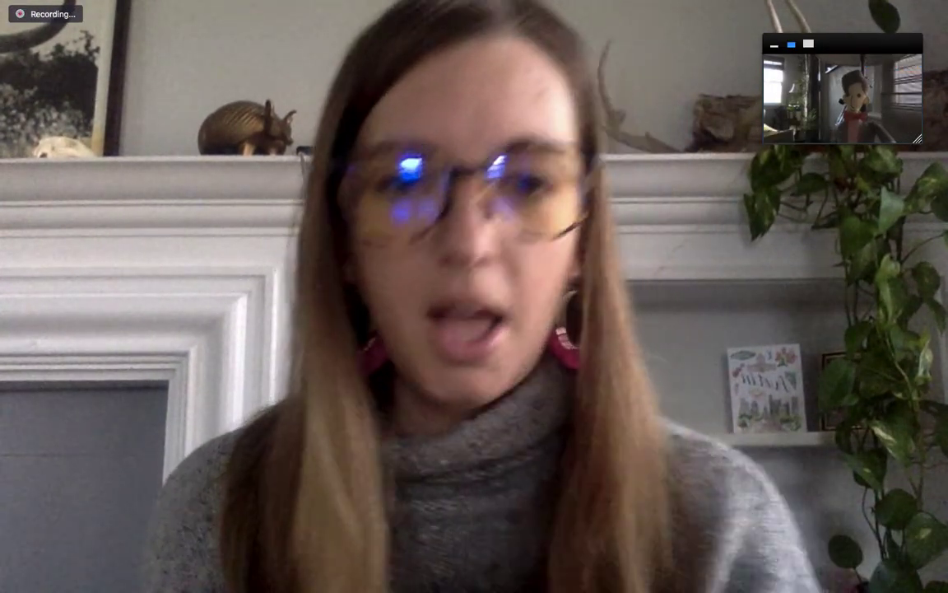
Step: Share the Google Chrome window with the Zoom presentation in Google Slides, and shift that window slightly on the desktop
mouse_move(528, 367)
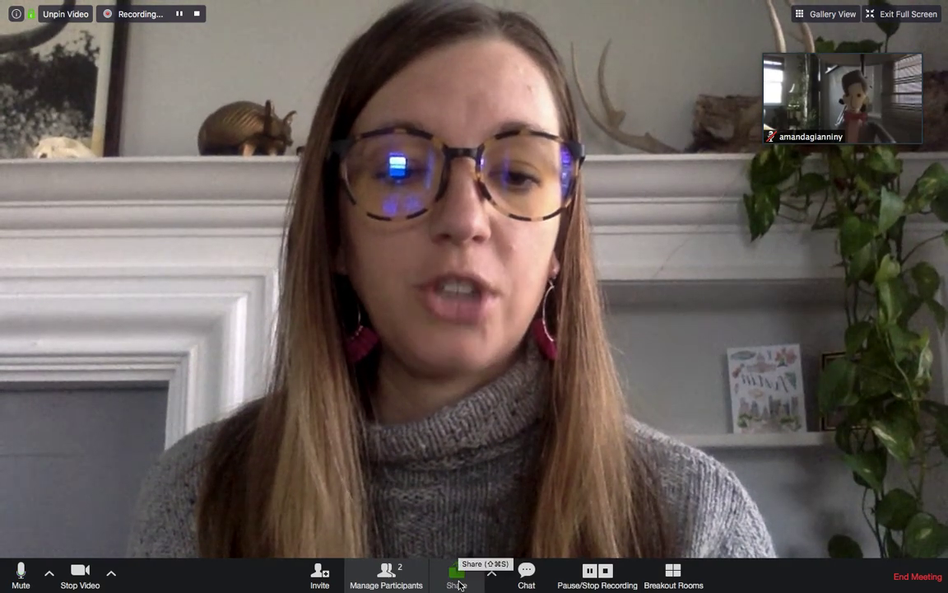
left_click(457, 576)
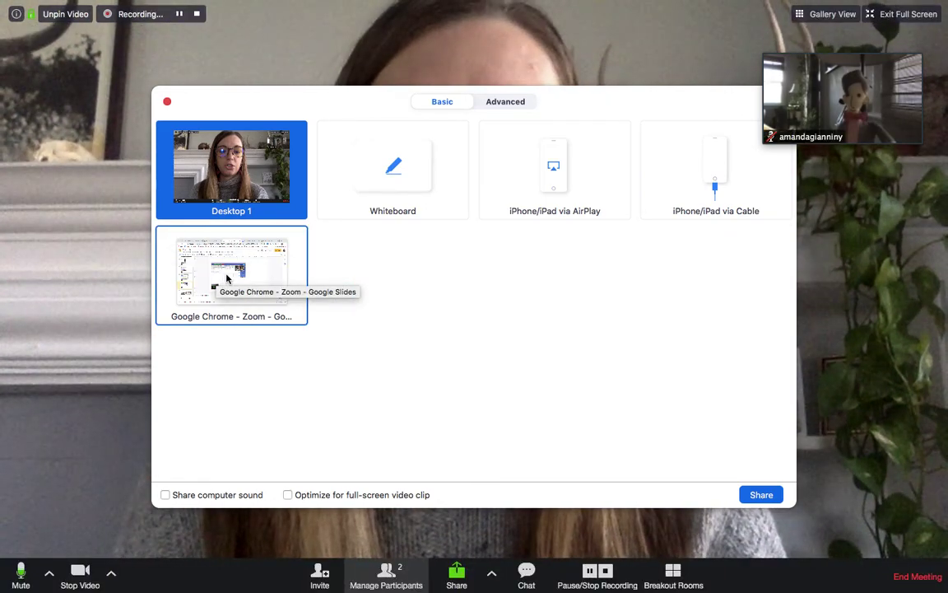
left_click(227, 279)
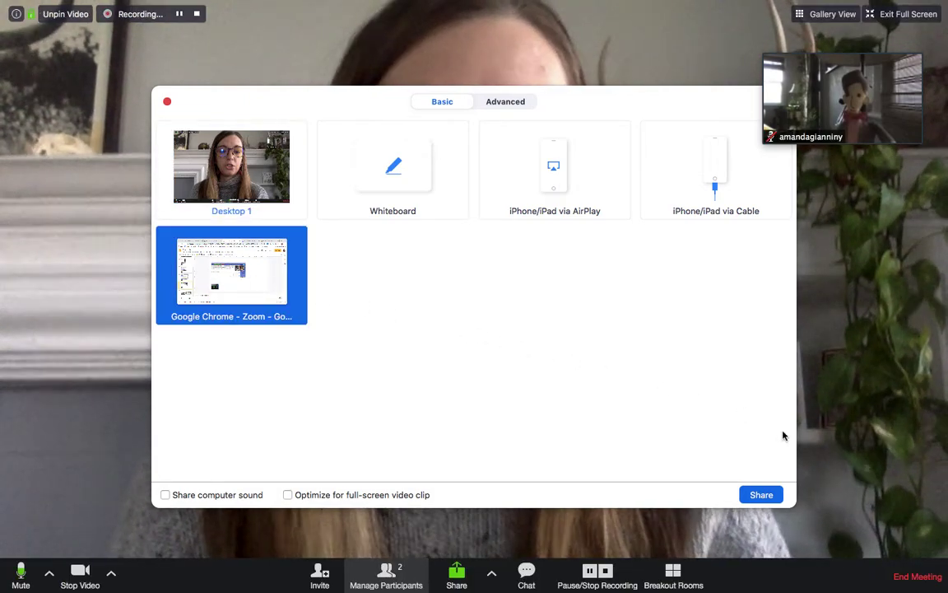
left_click(761, 495)
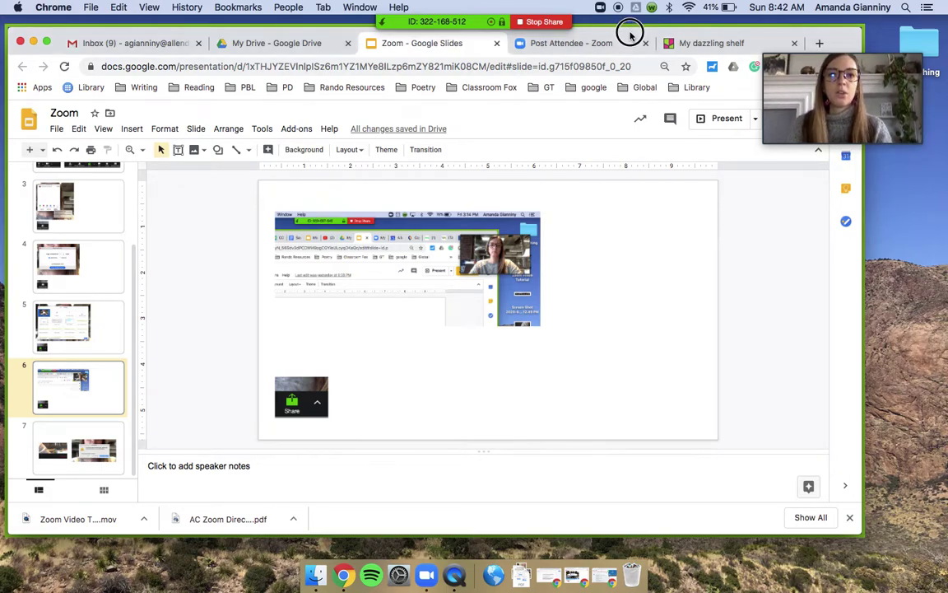
left_click_drag(629, 36, 656, 66)
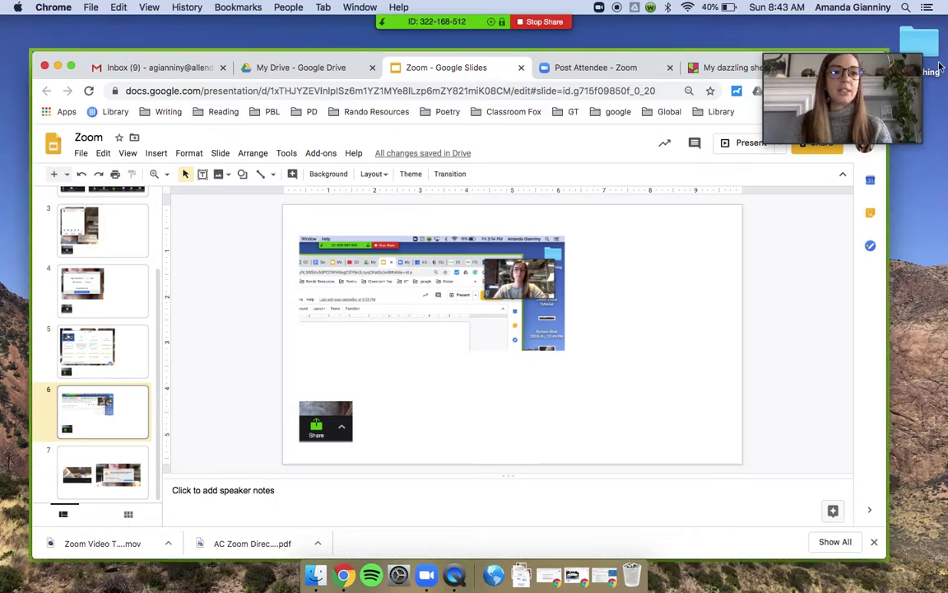
mouse_move(916, 47)
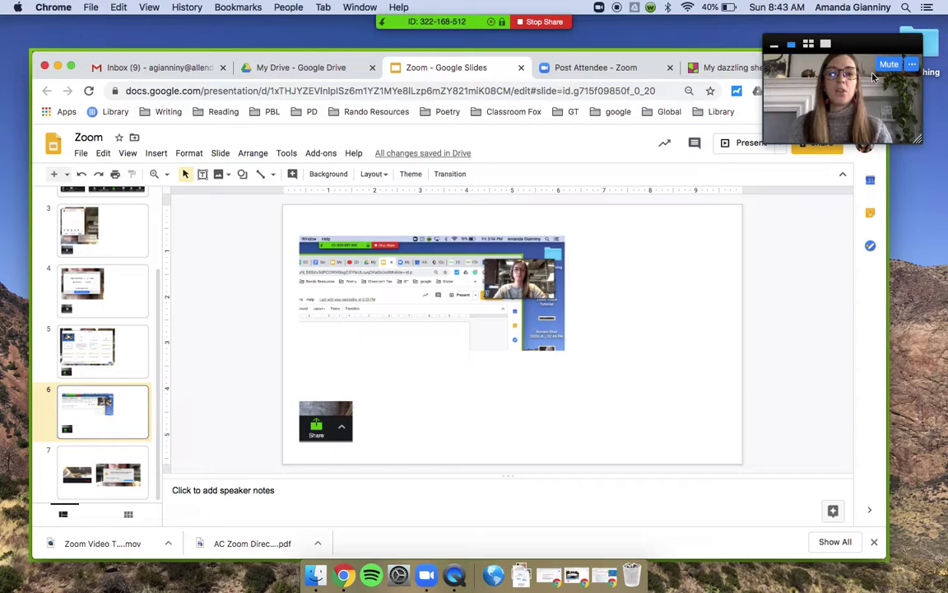
Step: Start a new share from the meeting controls, again choosing the Google Chrome window with the Zoom slides
mouse_move(428, 23)
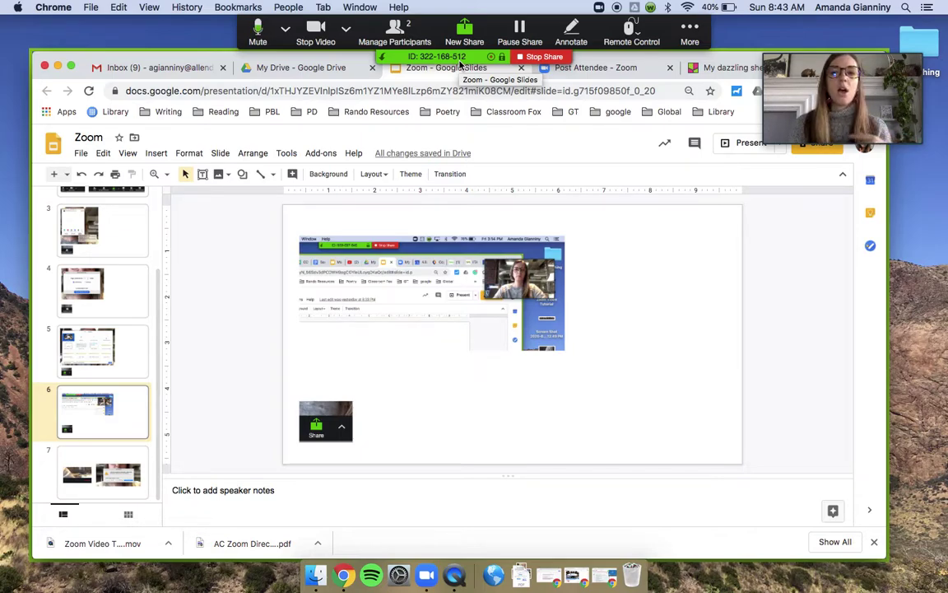
left_click(466, 35)
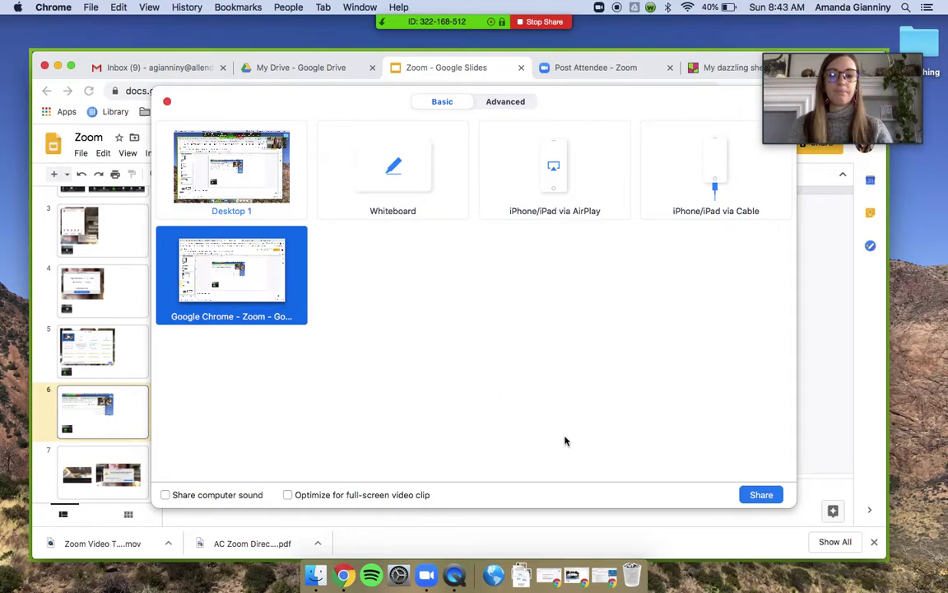
left_click(760, 495)
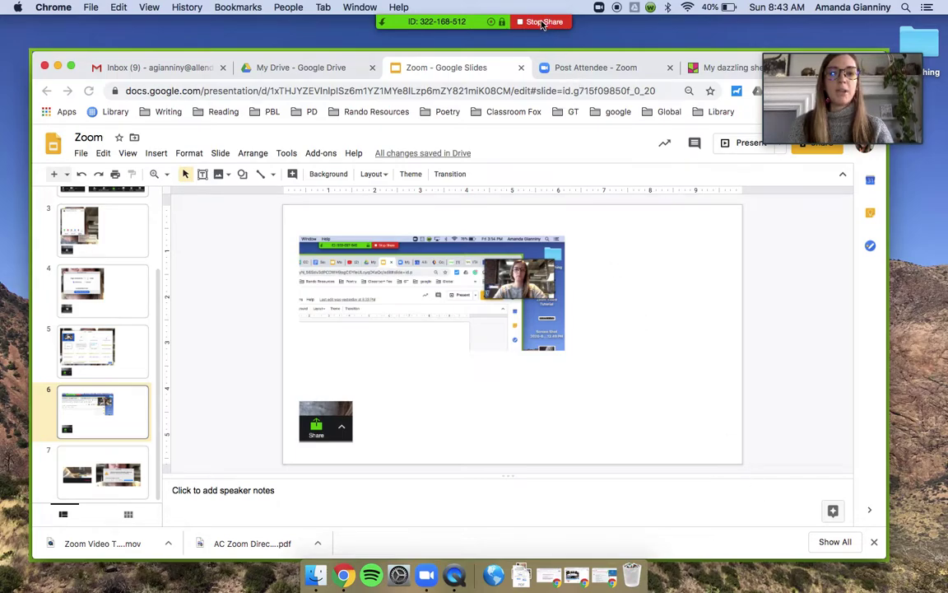
Step: Present the Zoom slideshow from its first slide, advance to slide 4, and exit the presentation
mouse_move(541, 25)
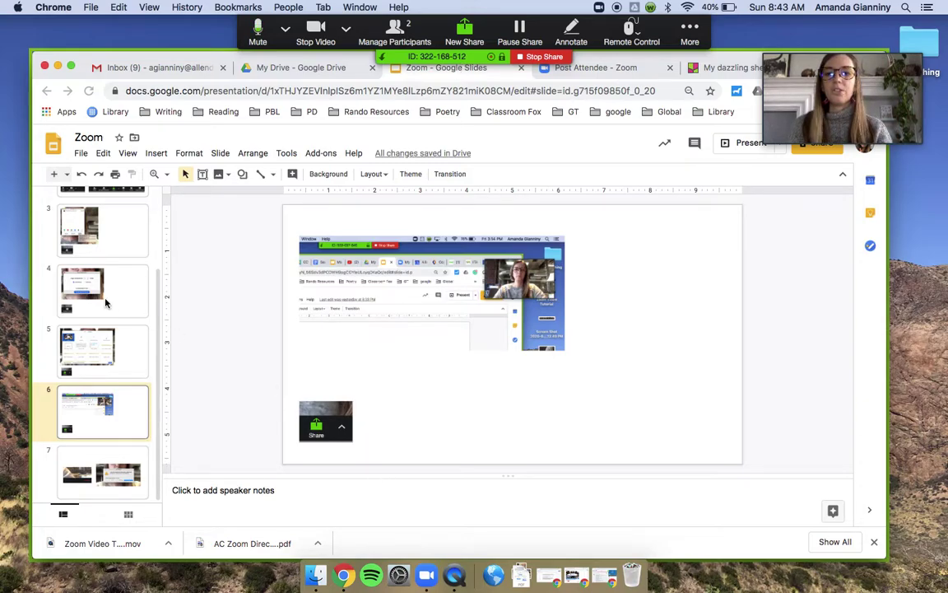
scroll(105, 303, "up", 5)
left_click(104, 214)
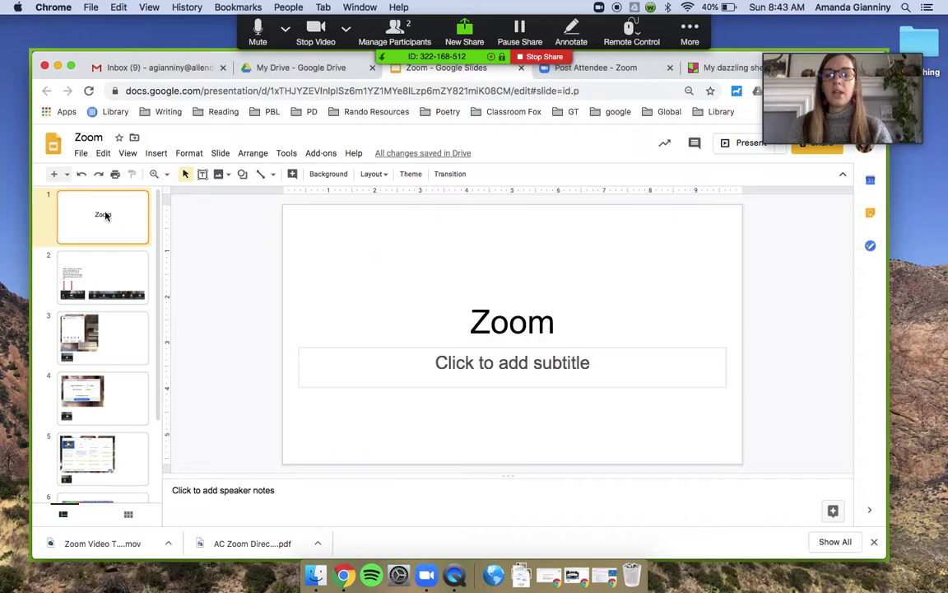
left_click(734, 144)
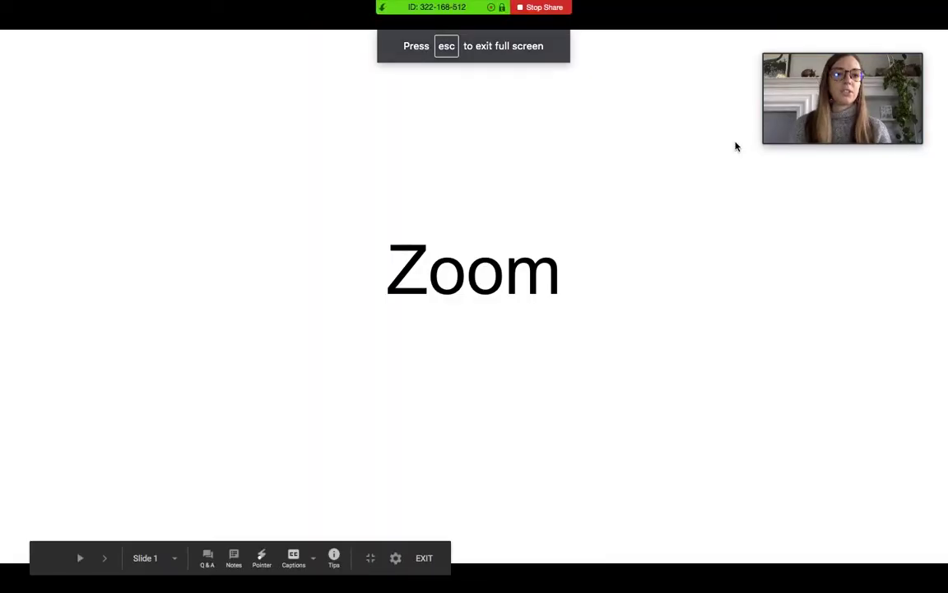
key("Right")
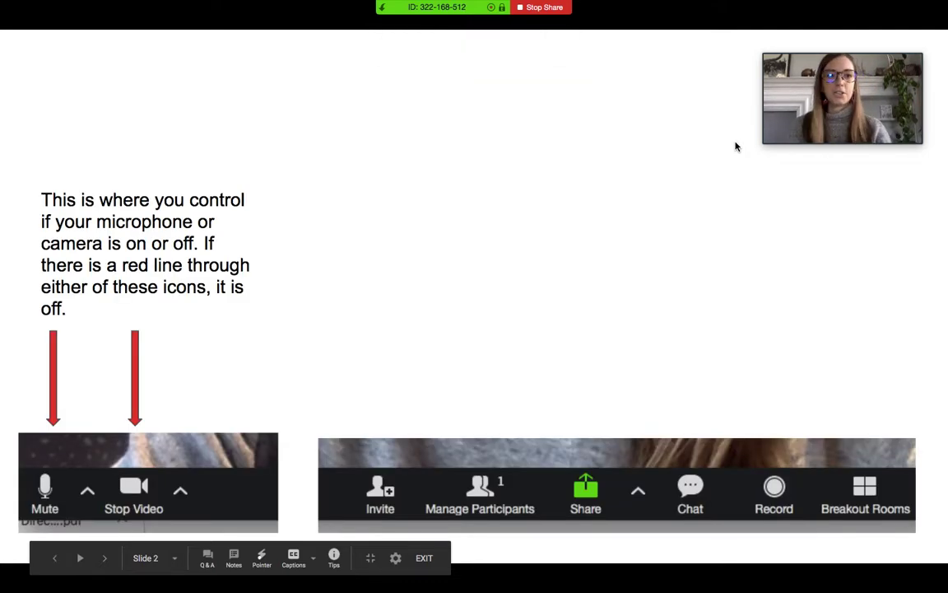
key("Right")
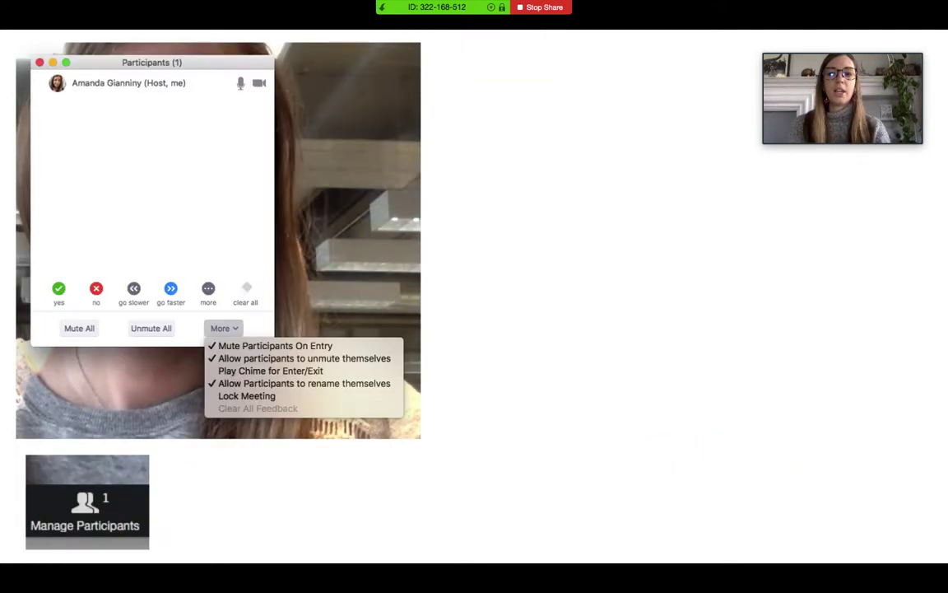
key("Right")
key("Escape")
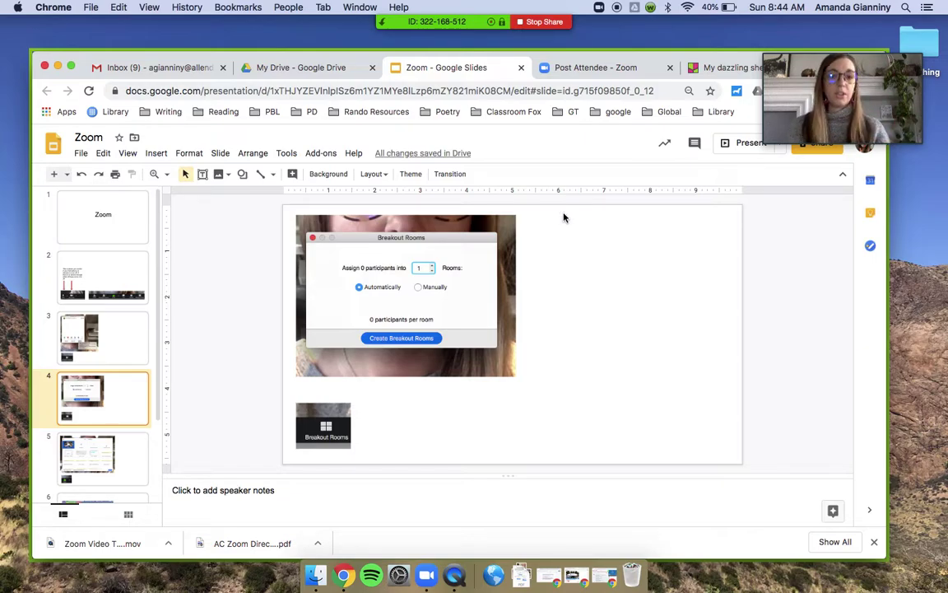
Step: Stop the screen share and, back in the full-screen meeting, view the options for how many participants can share at a time
left_click(544, 22)
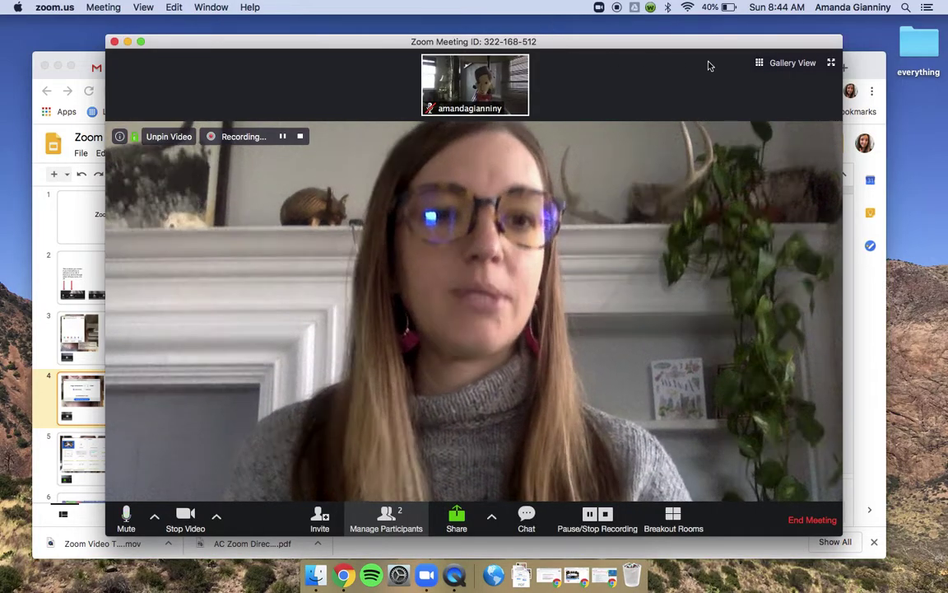
left_click(830, 63)
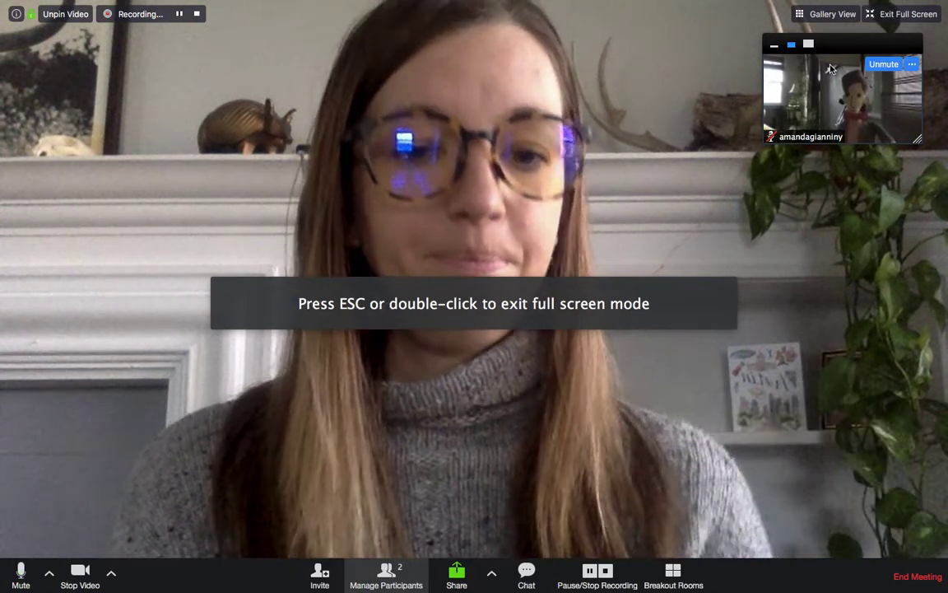
left_click(493, 578)
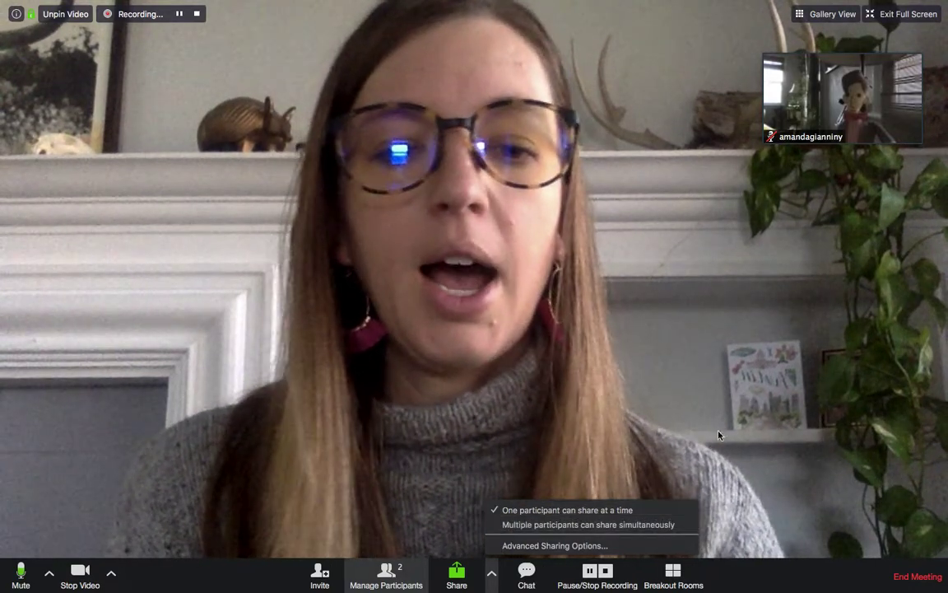
left_click(747, 425)
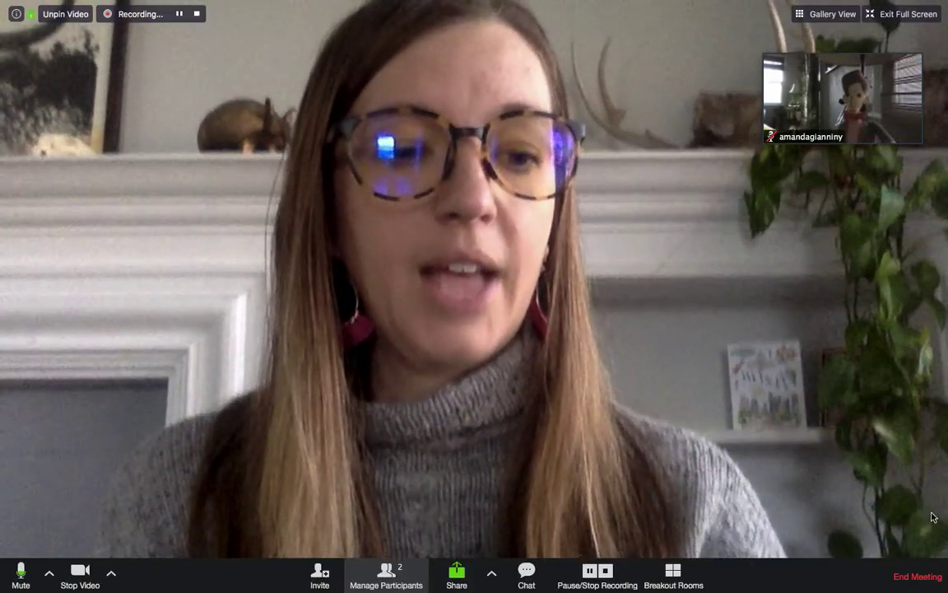
Step: End the meeting for all participants
left_click(912, 581)
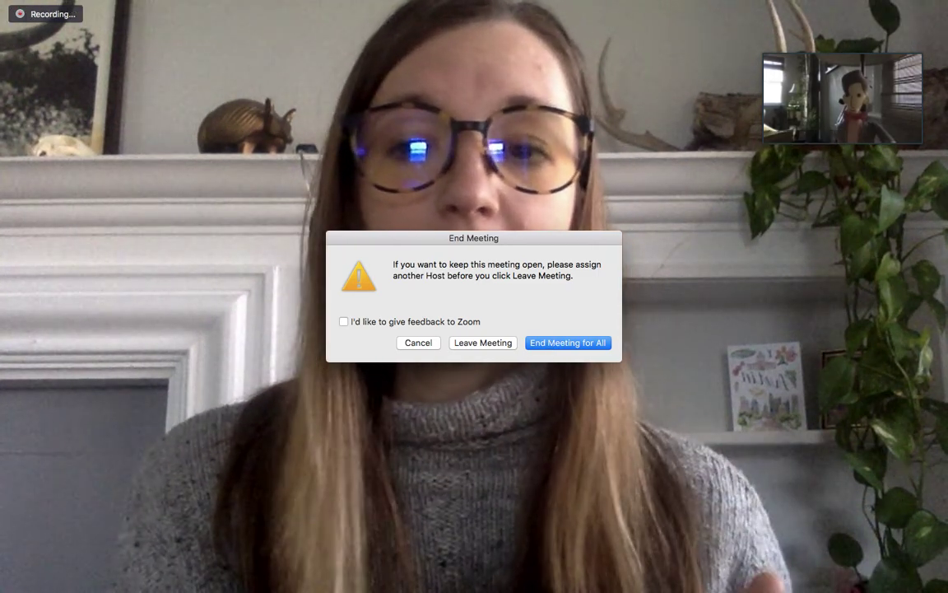
left_click(540, 344)
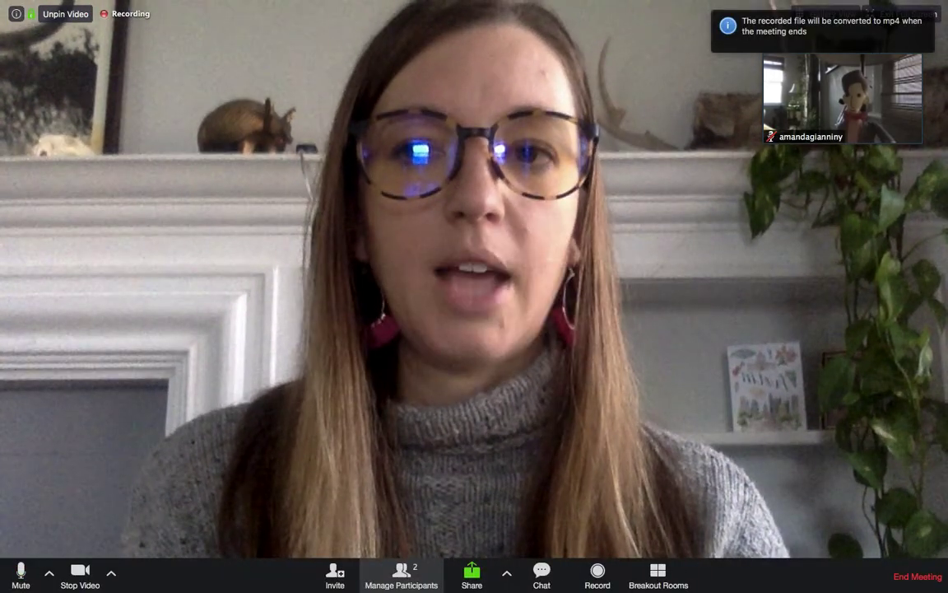